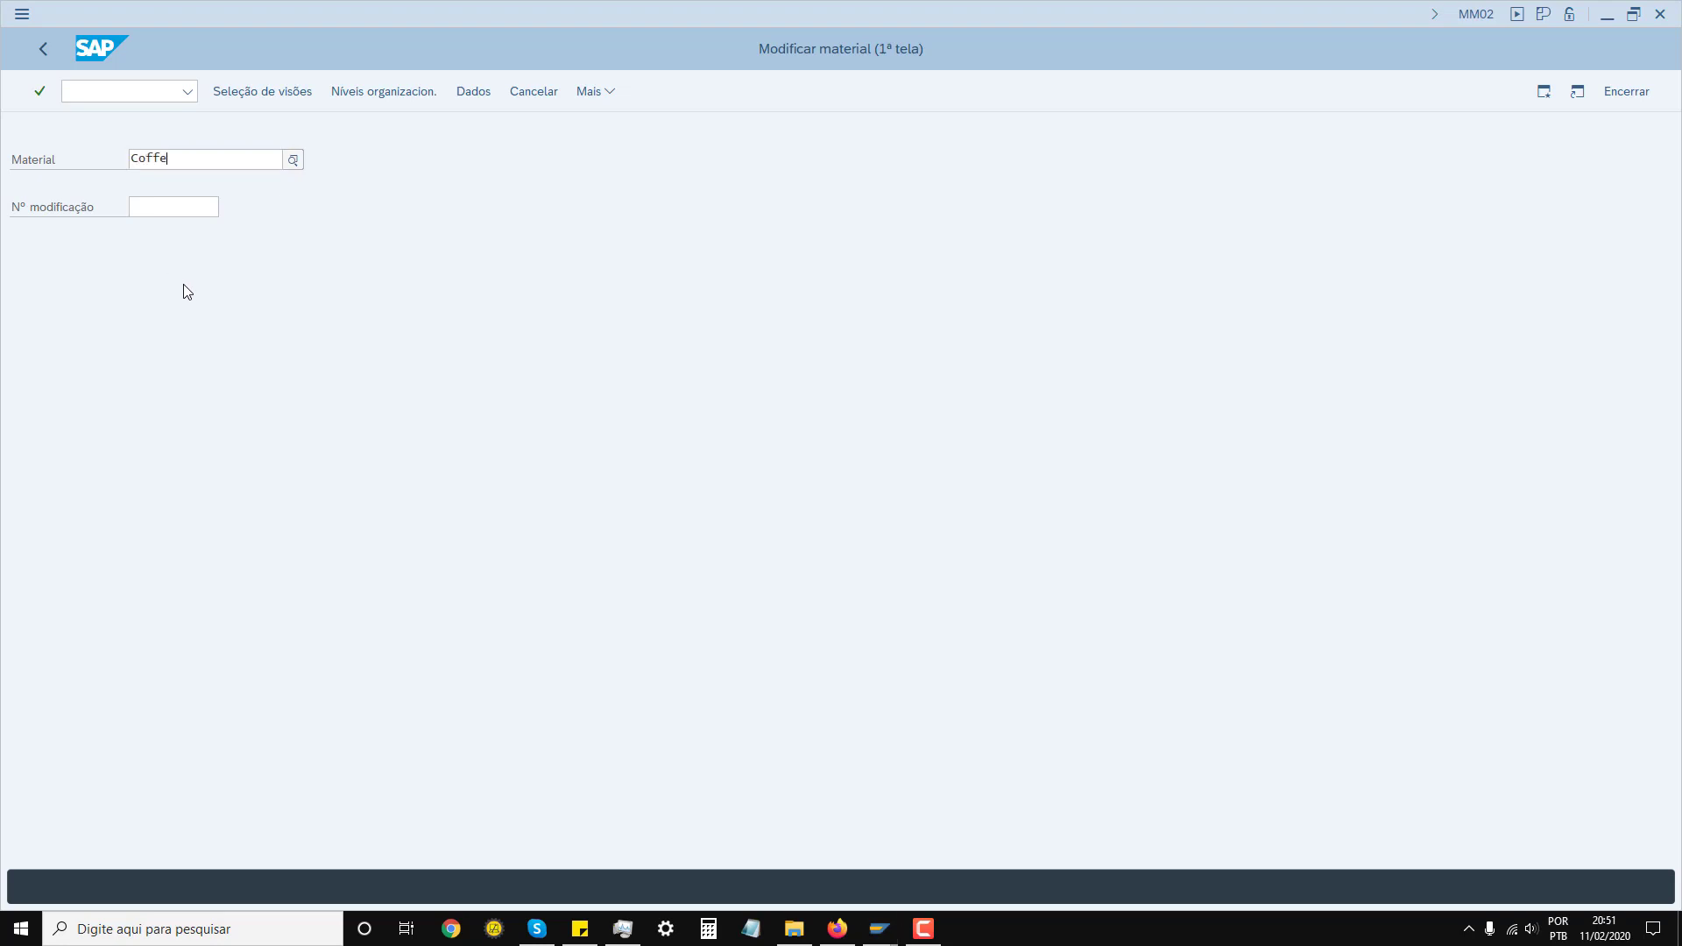
# Open material COFFE for modification with all of its views selected
pyautogui.click(201, 273)
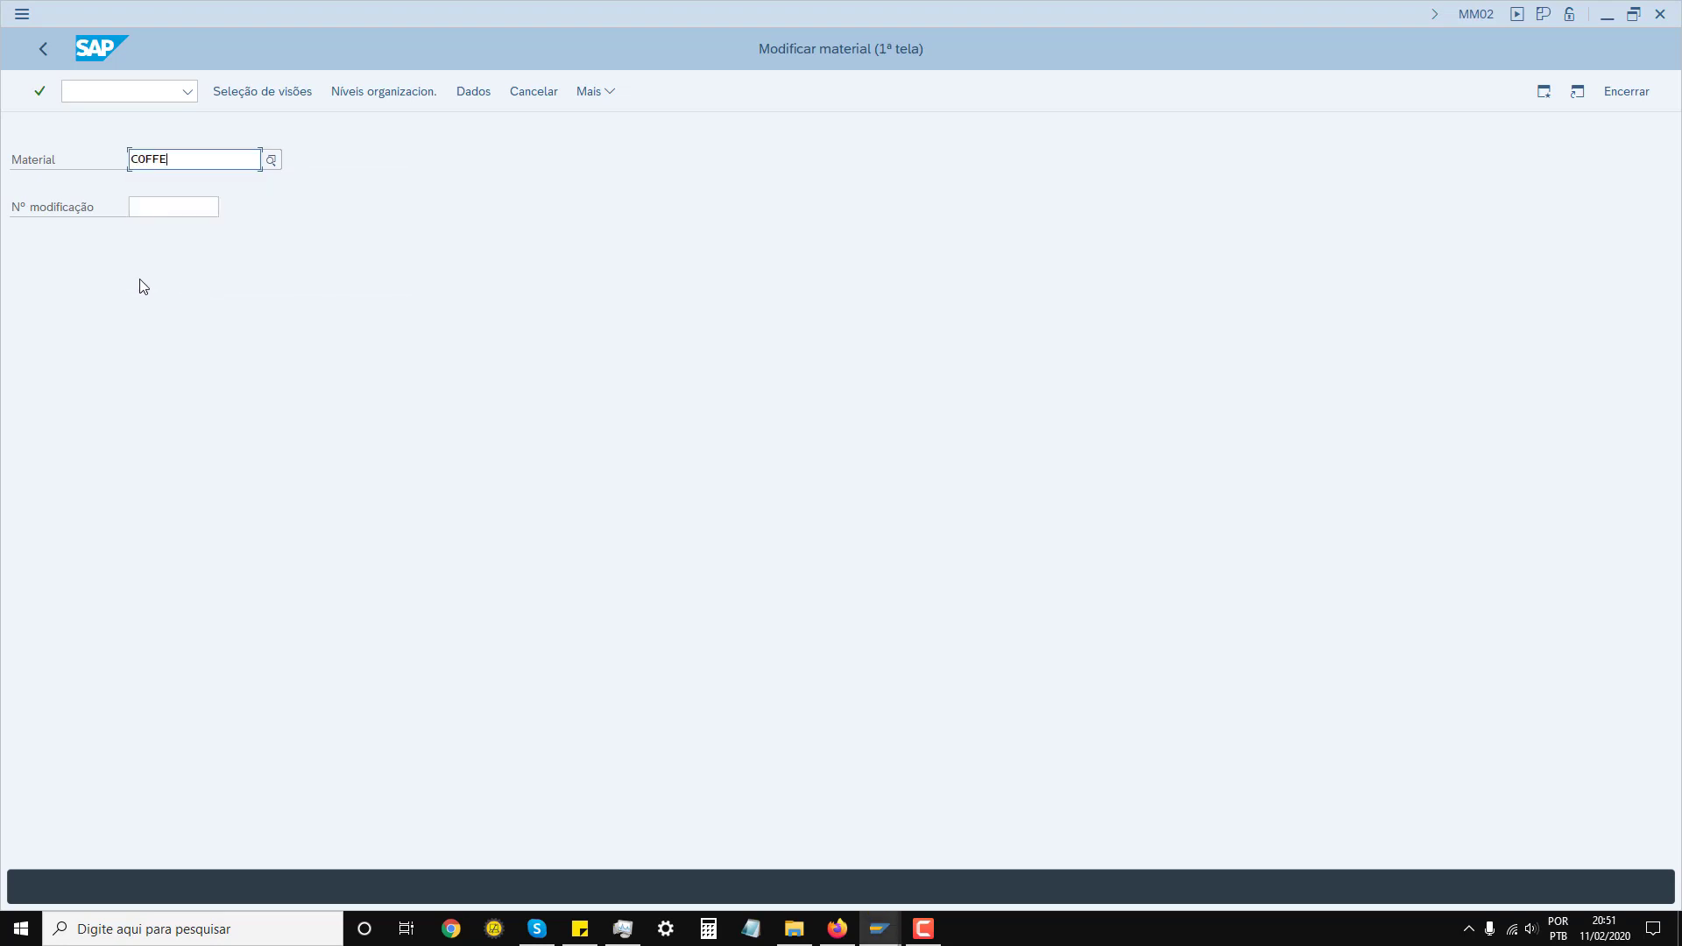
pyautogui.click(39, 91)
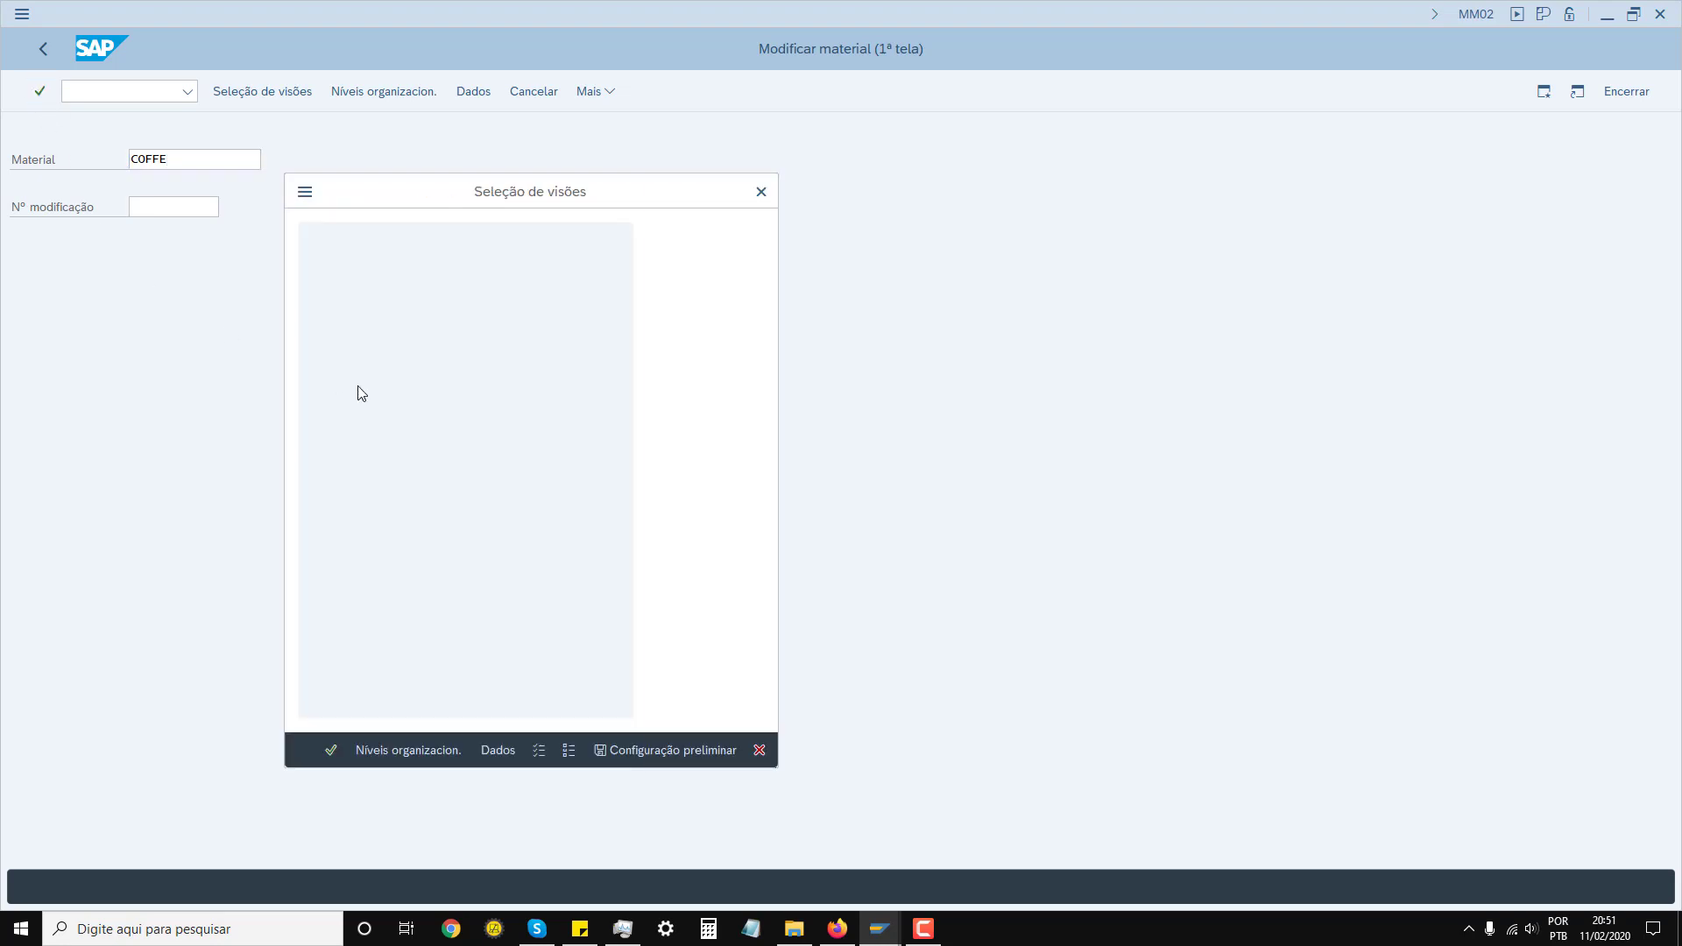
pyautogui.click(538, 752)
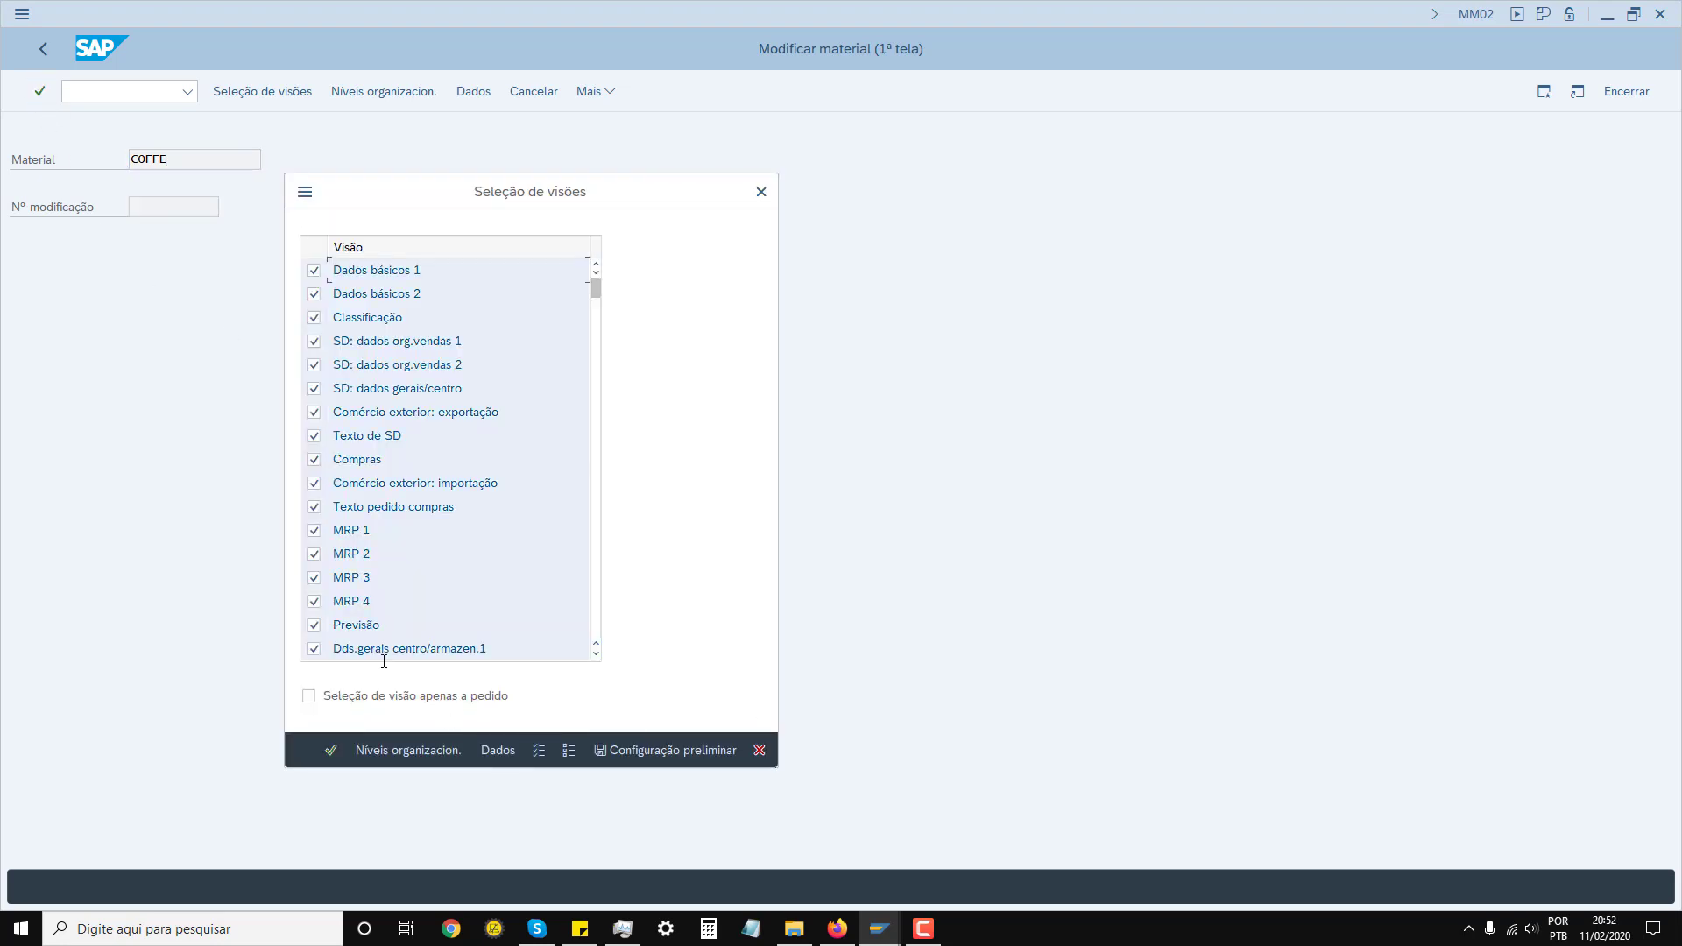
pyautogui.click(332, 750)
# Set the organizational levels' Centro to 3100 and Depósito to 0002
pyautogui.moveTo(267, 168); pyautogui.dragTo(446, 184)
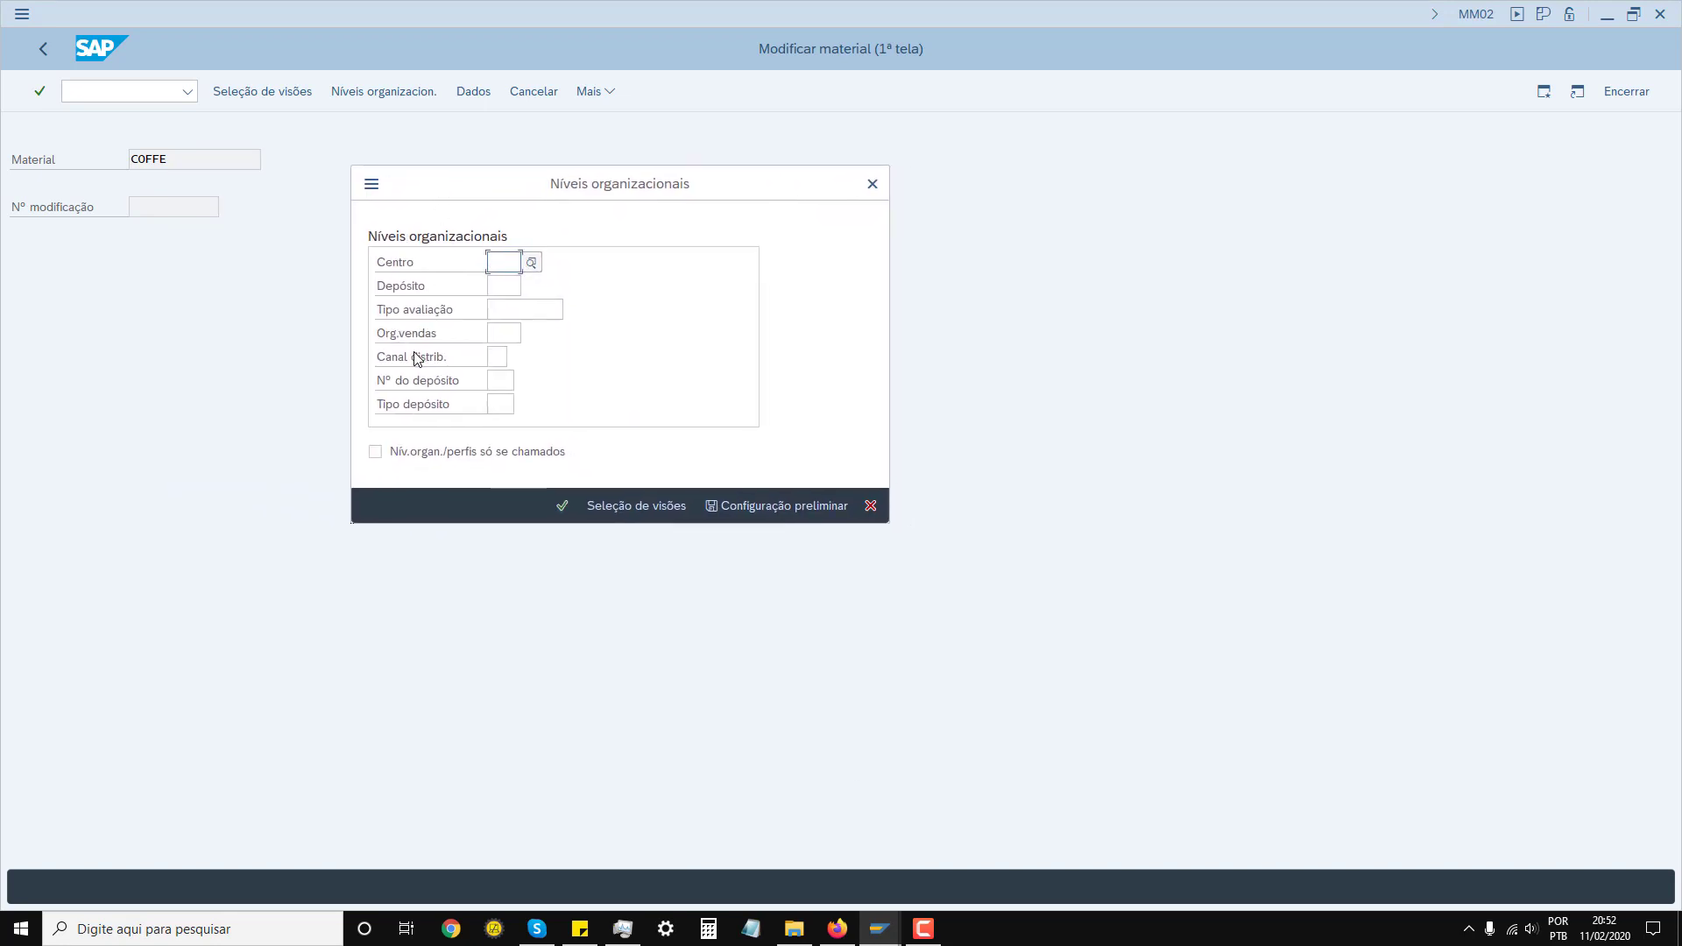
pyautogui.write('3100')
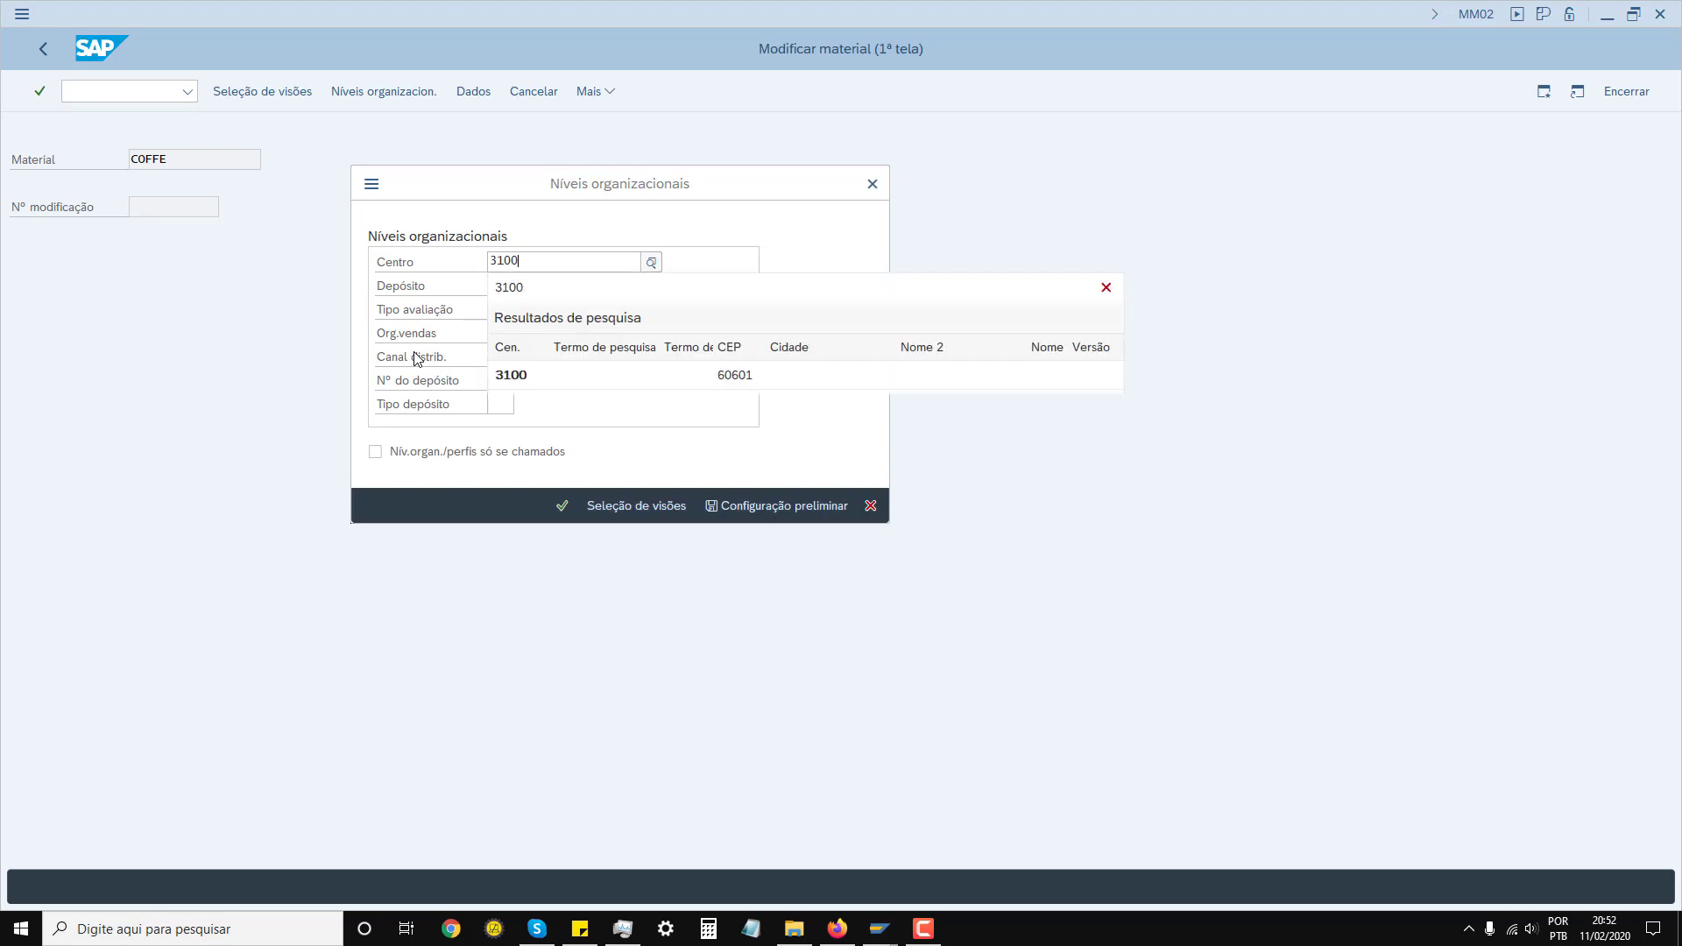
pyautogui.click(526, 375)
pyautogui.click(510, 286)
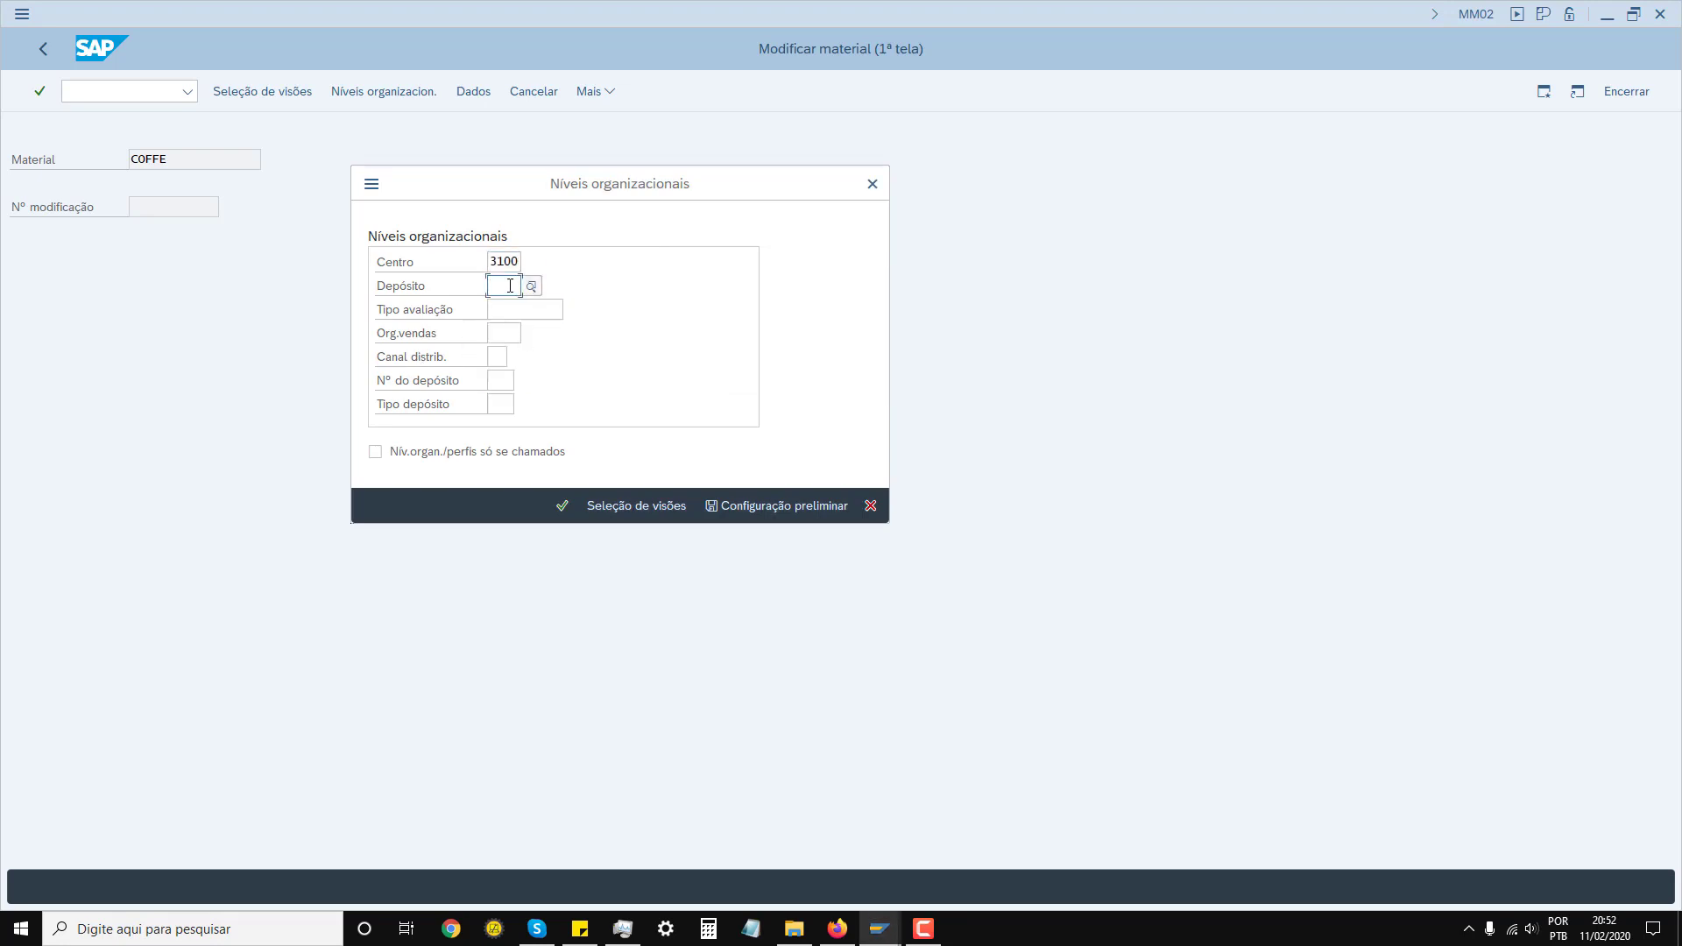
pyautogui.write('0002')
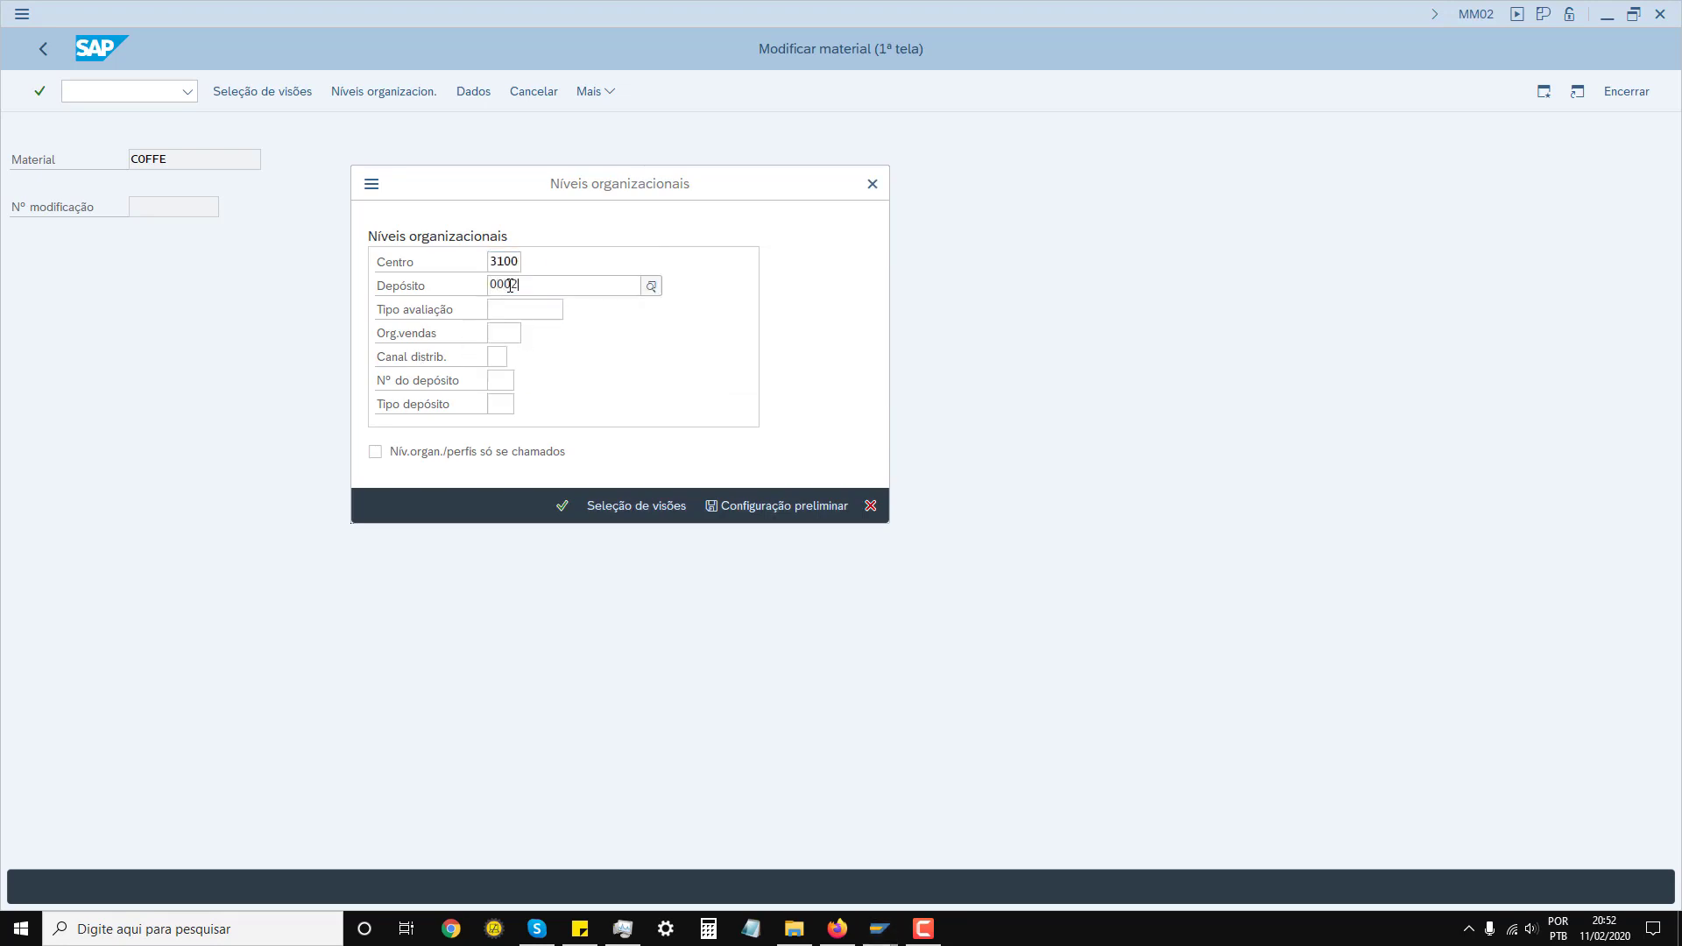
pyautogui.click(526, 399)
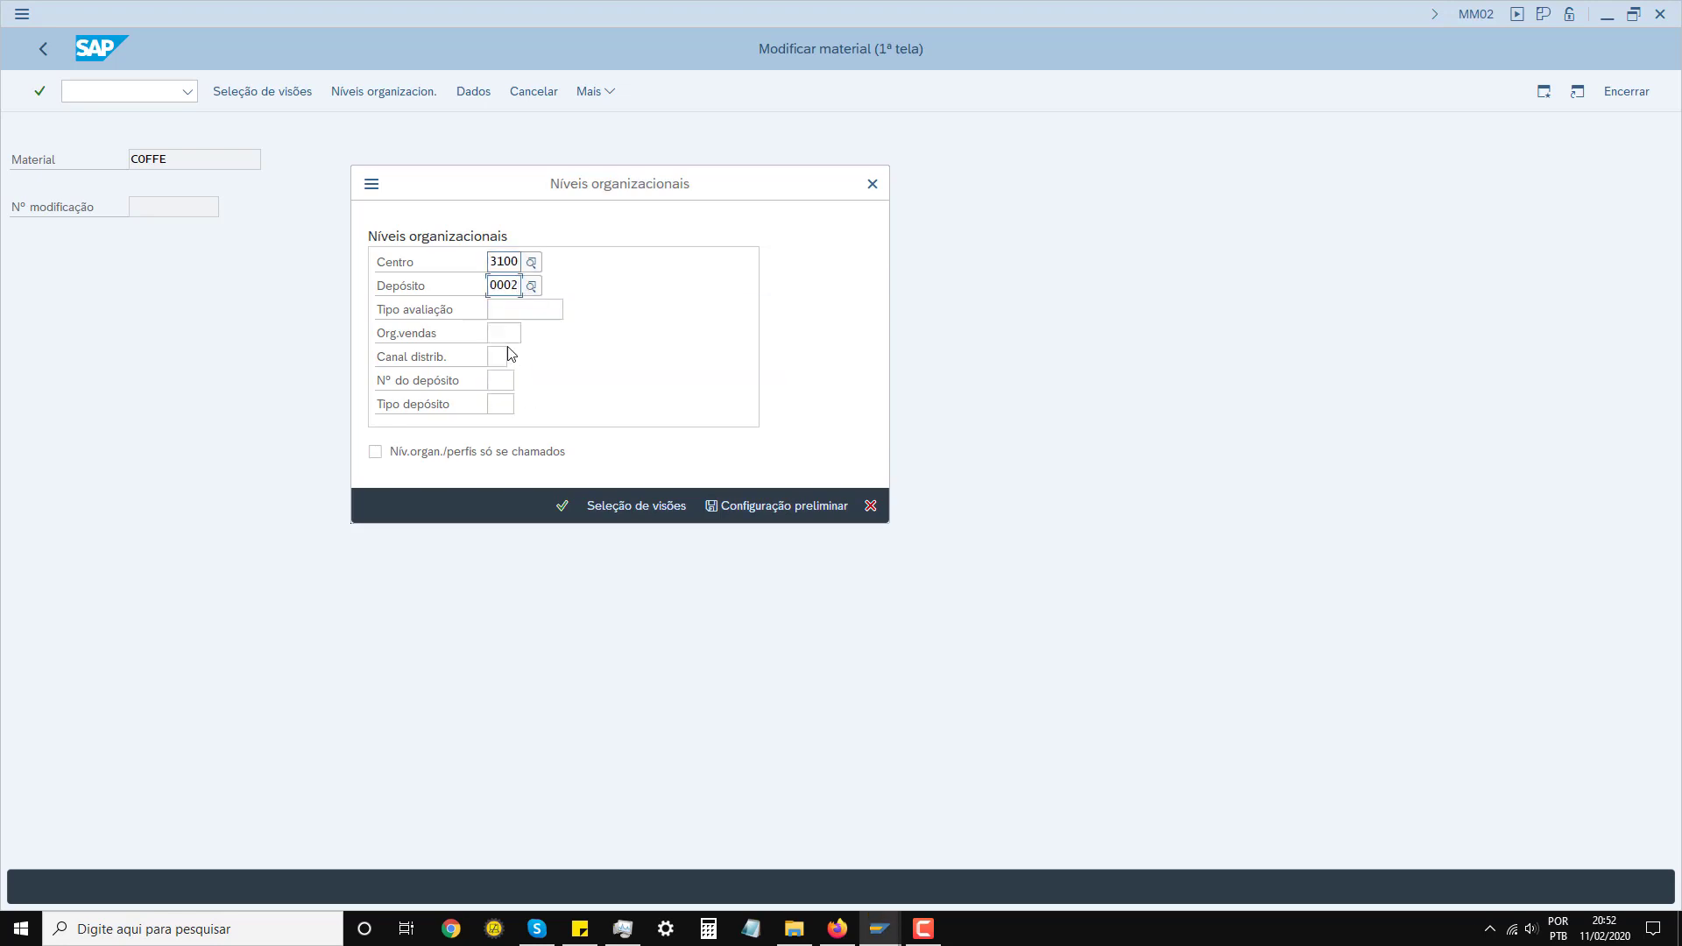
# Set Org.vendas to 1000 and Canal distrib. to 10, and confirm the organizational levels
pyautogui.click(503, 334)
pyautogui.write('1000')
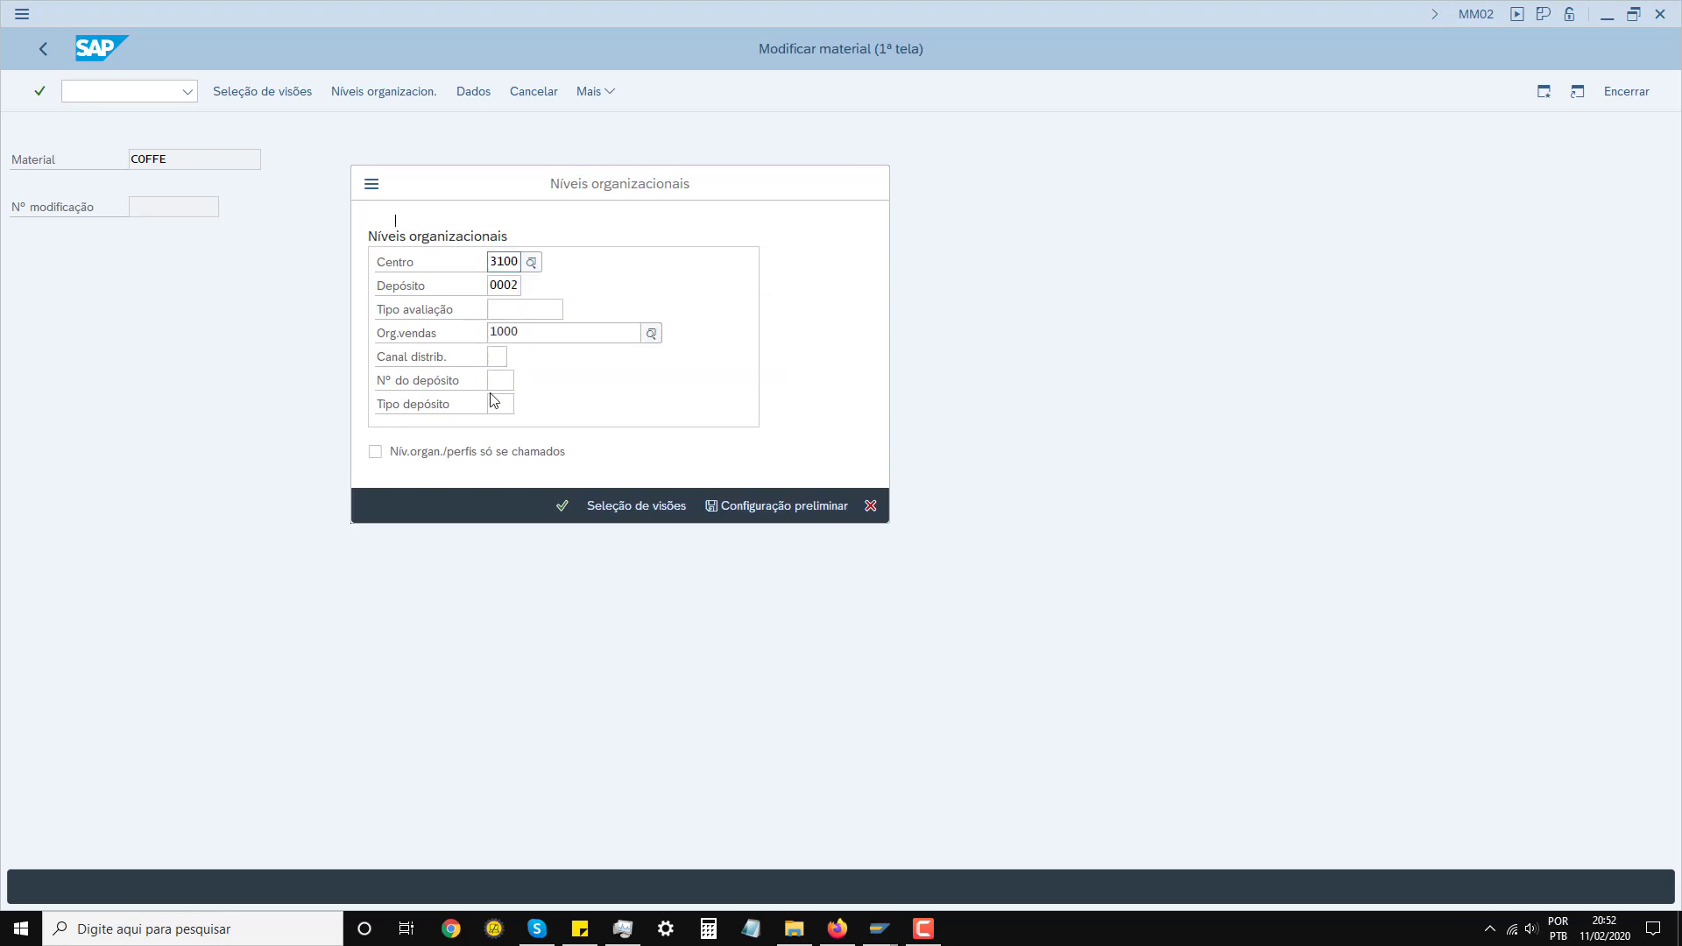
pyautogui.click(514, 449)
pyautogui.click(498, 361)
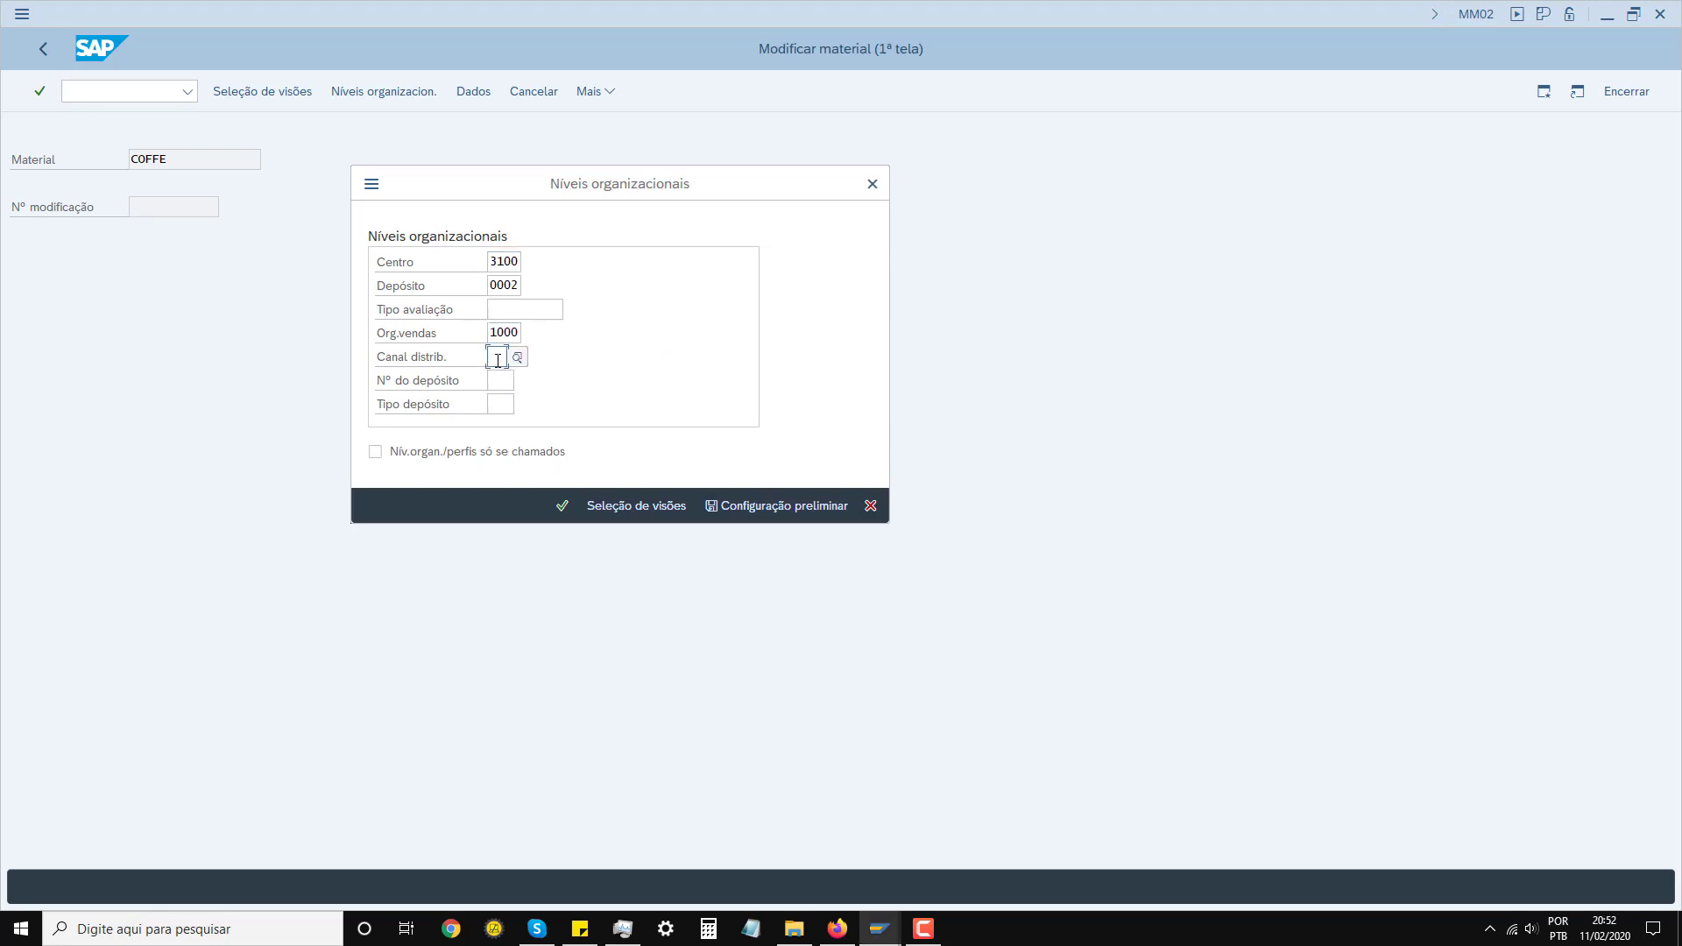
pyautogui.write('10')
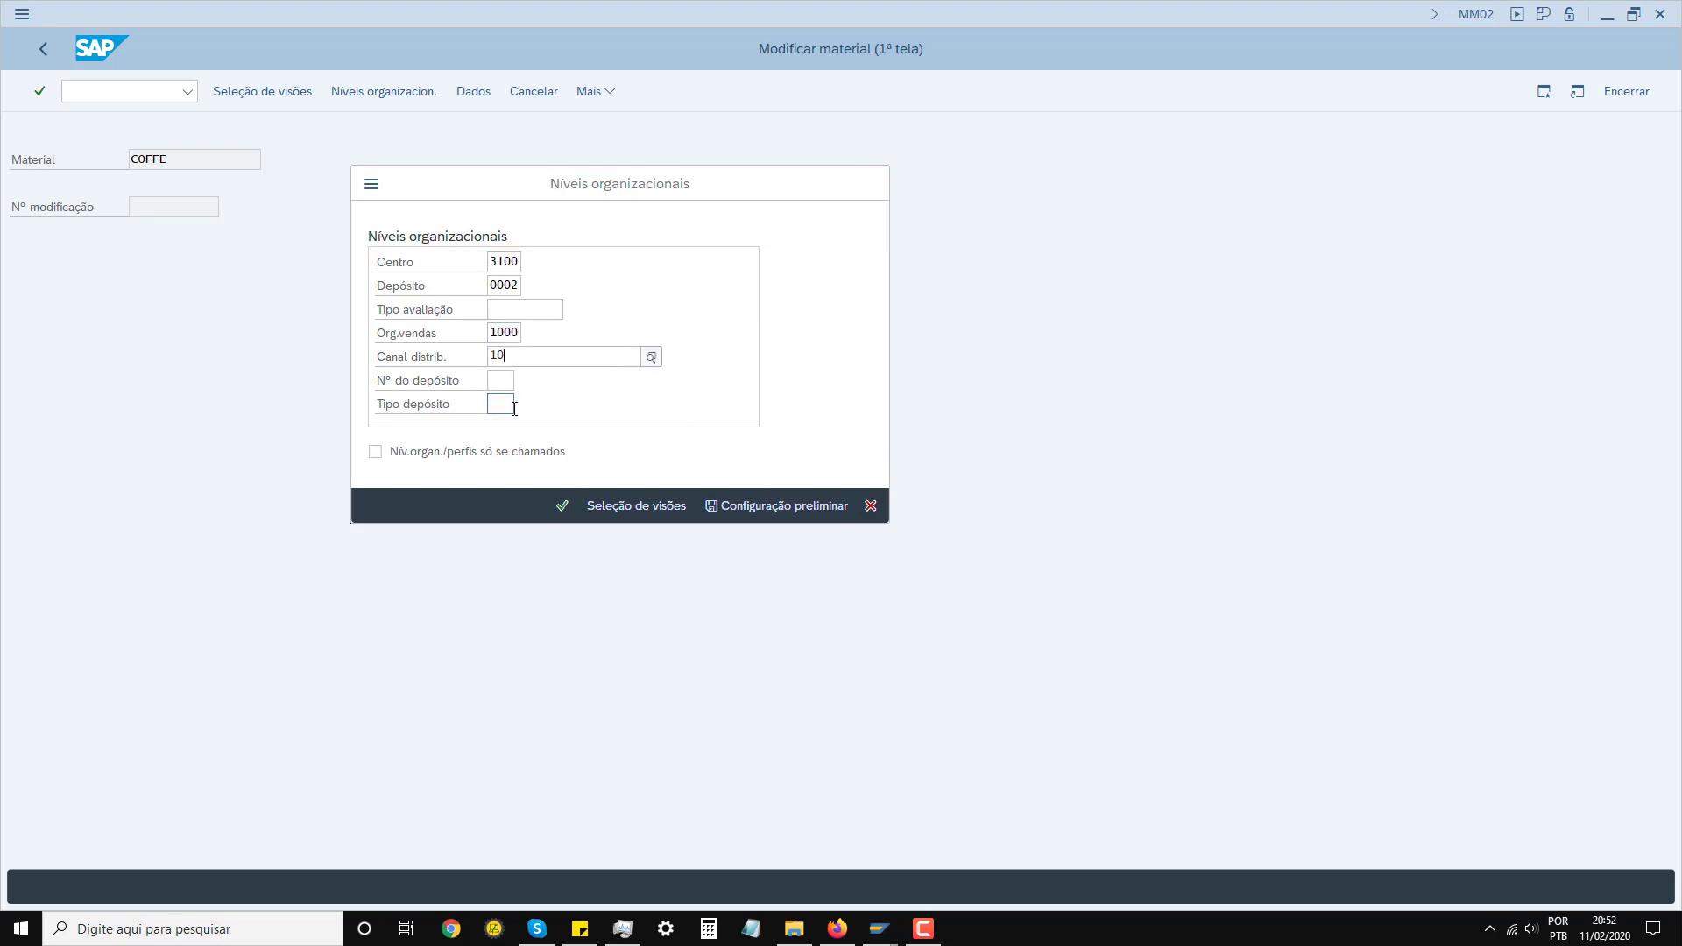
pyautogui.click(506, 472)
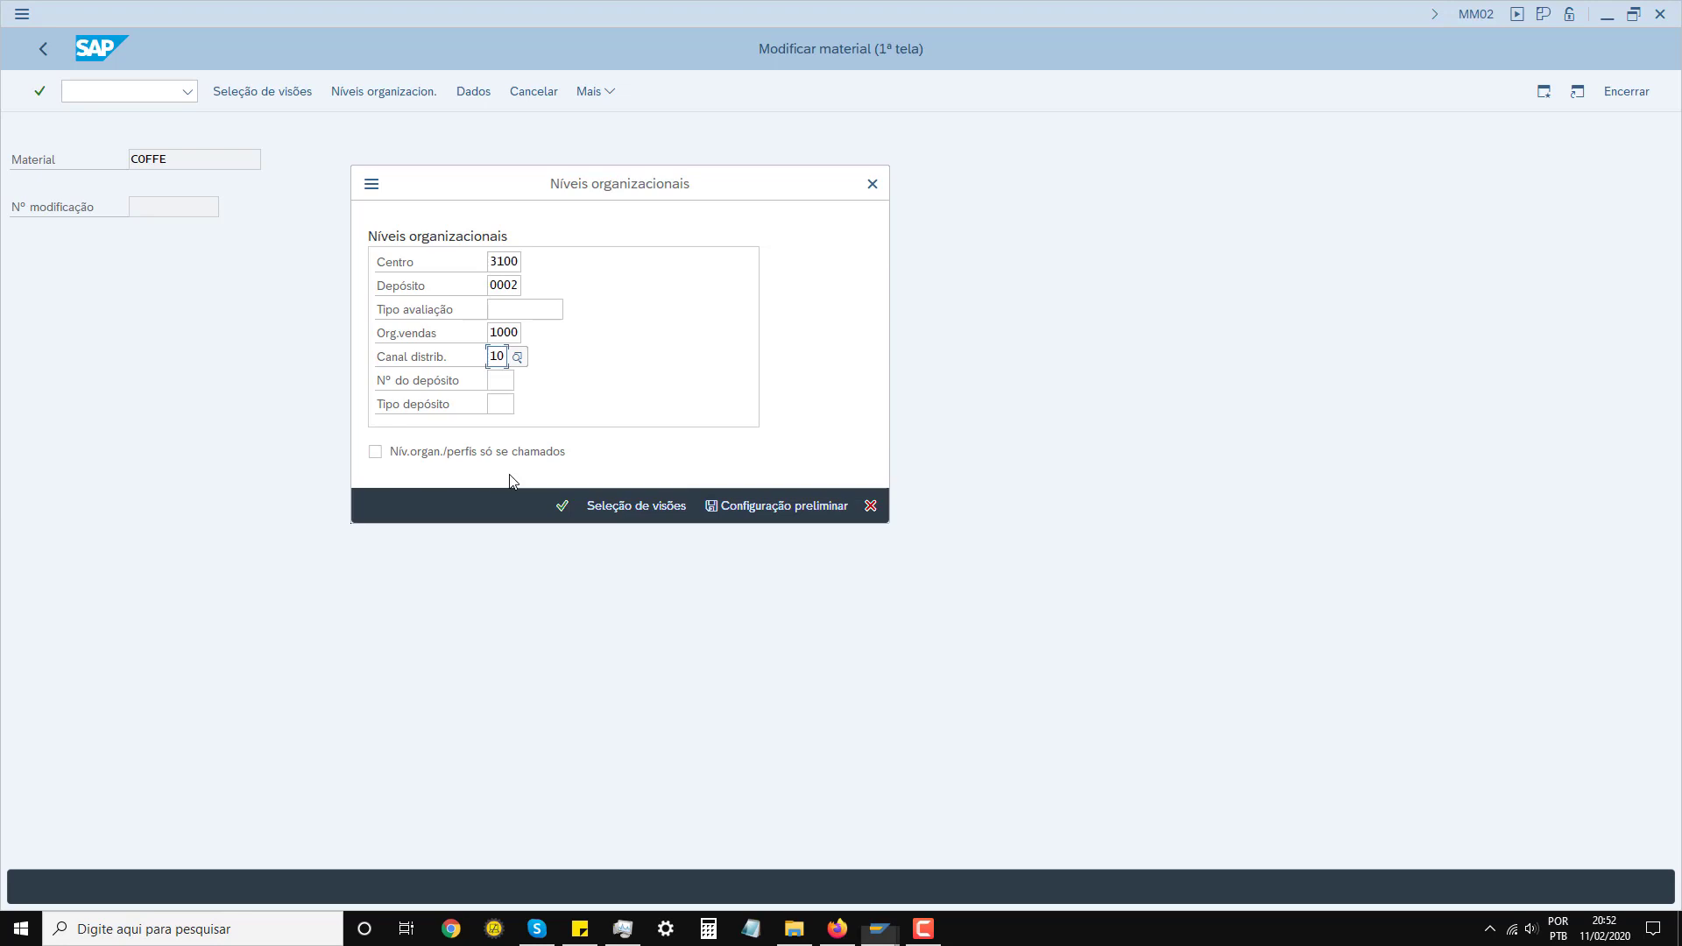
pyautogui.click(564, 507)
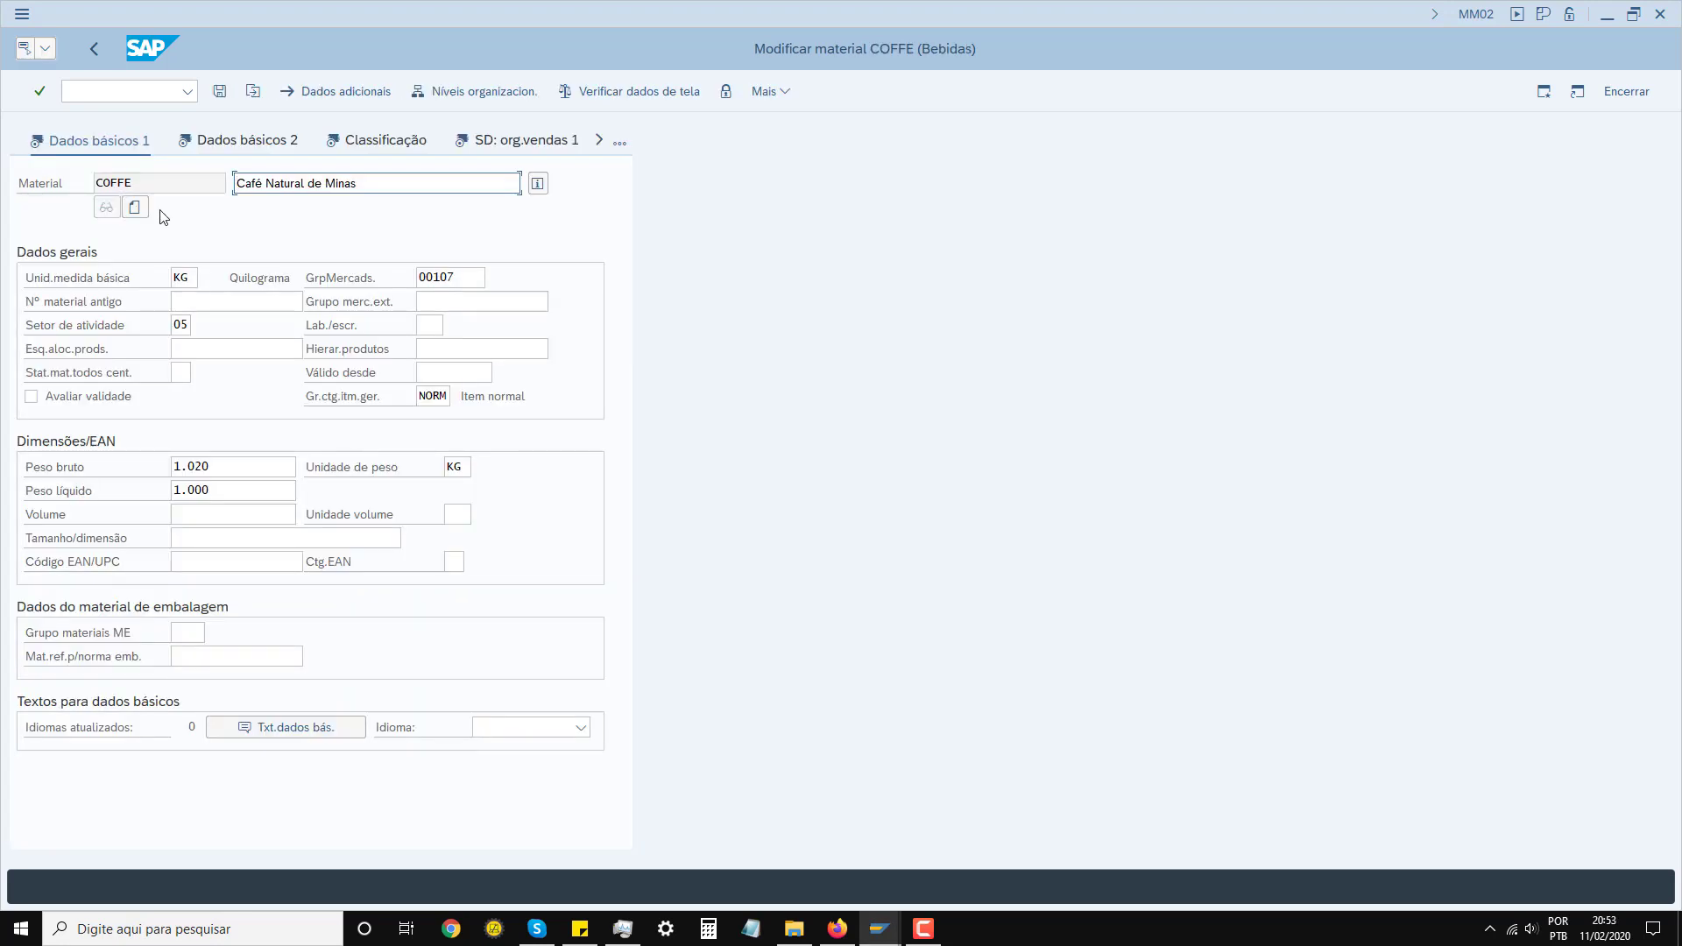
# Activate Suprimento QM ativo in the material's Admin.qualidade view
pyautogui.click(618, 144)
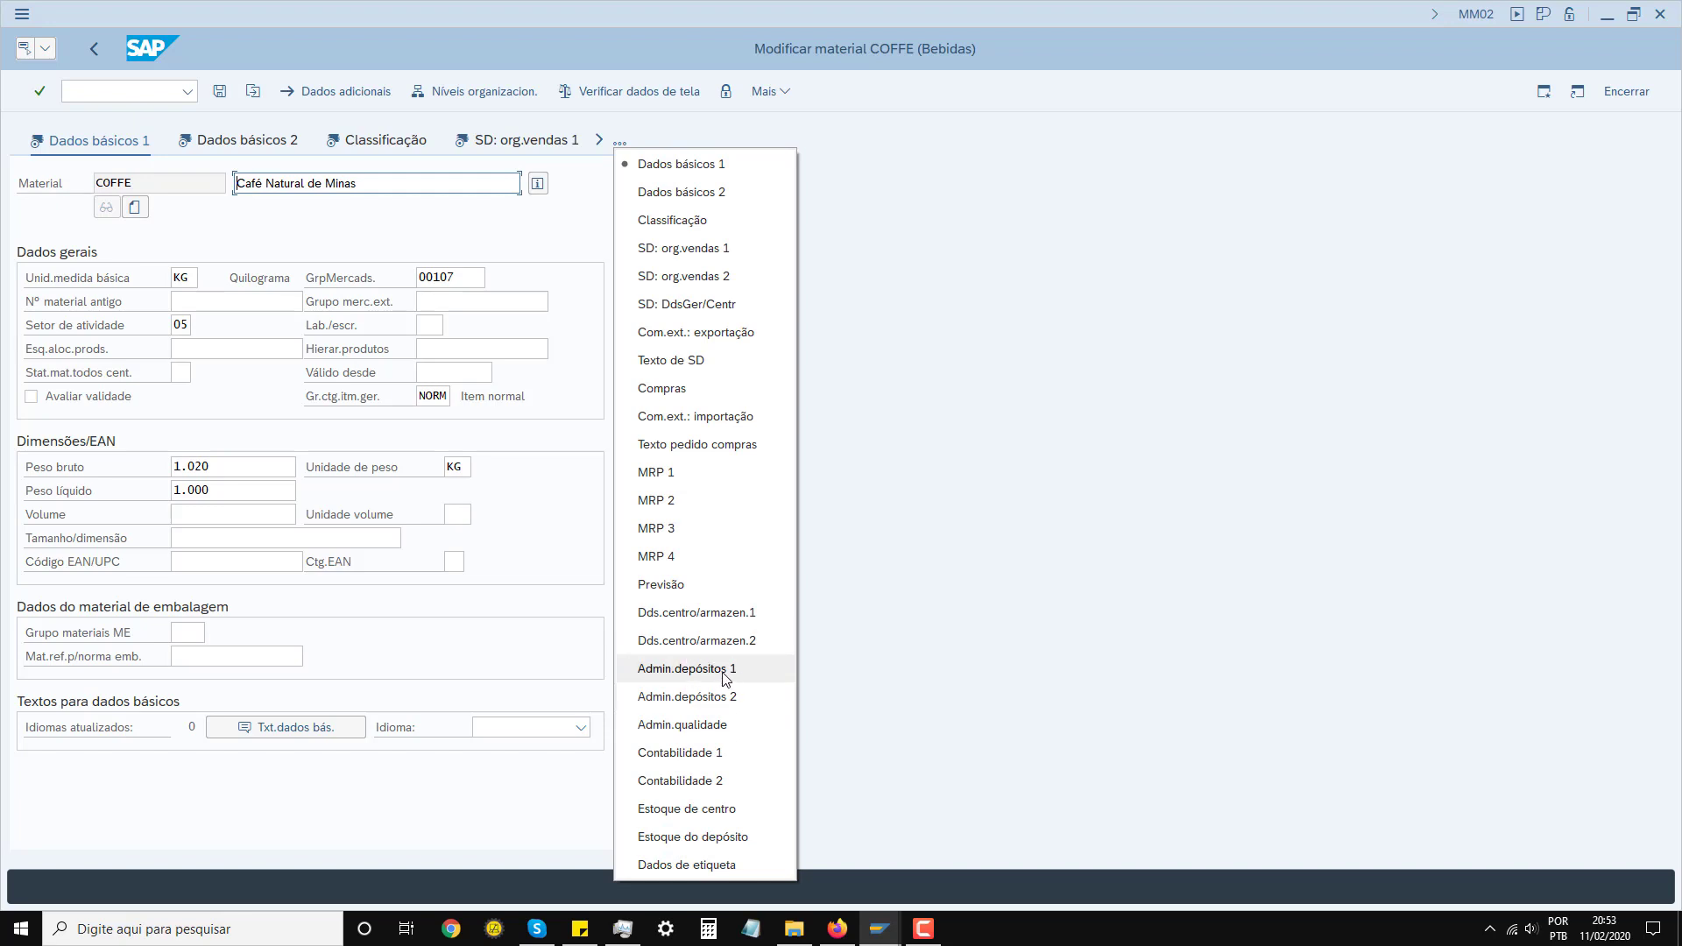
pyautogui.click(684, 726)
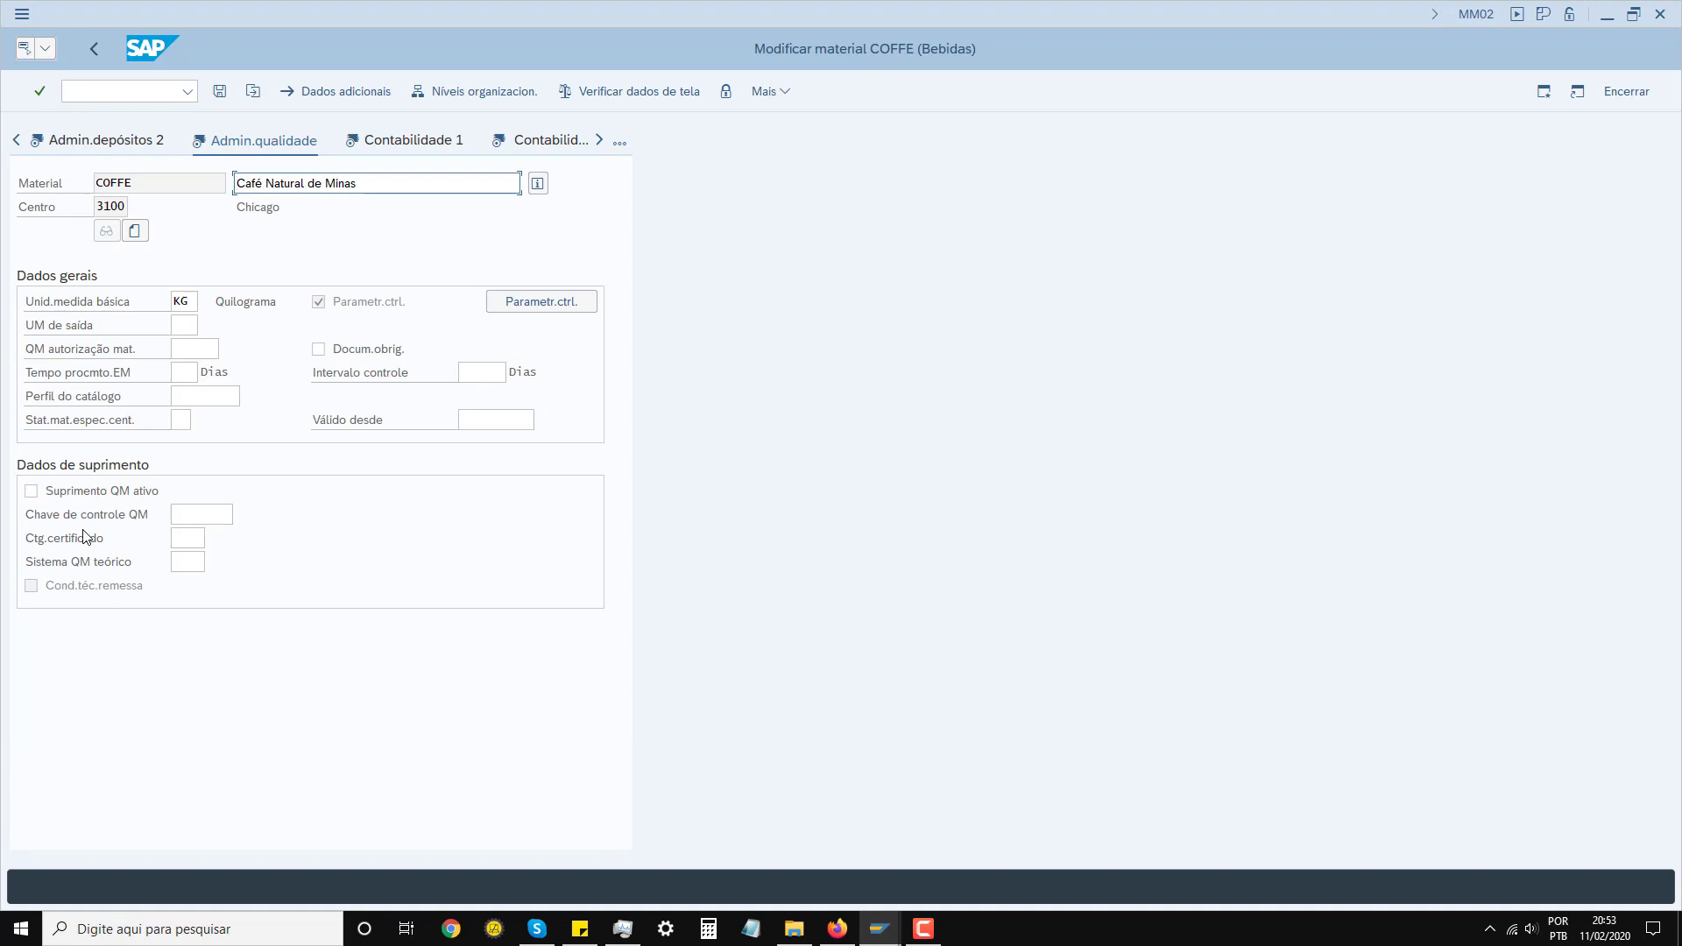
pyautogui.click(32, 492)
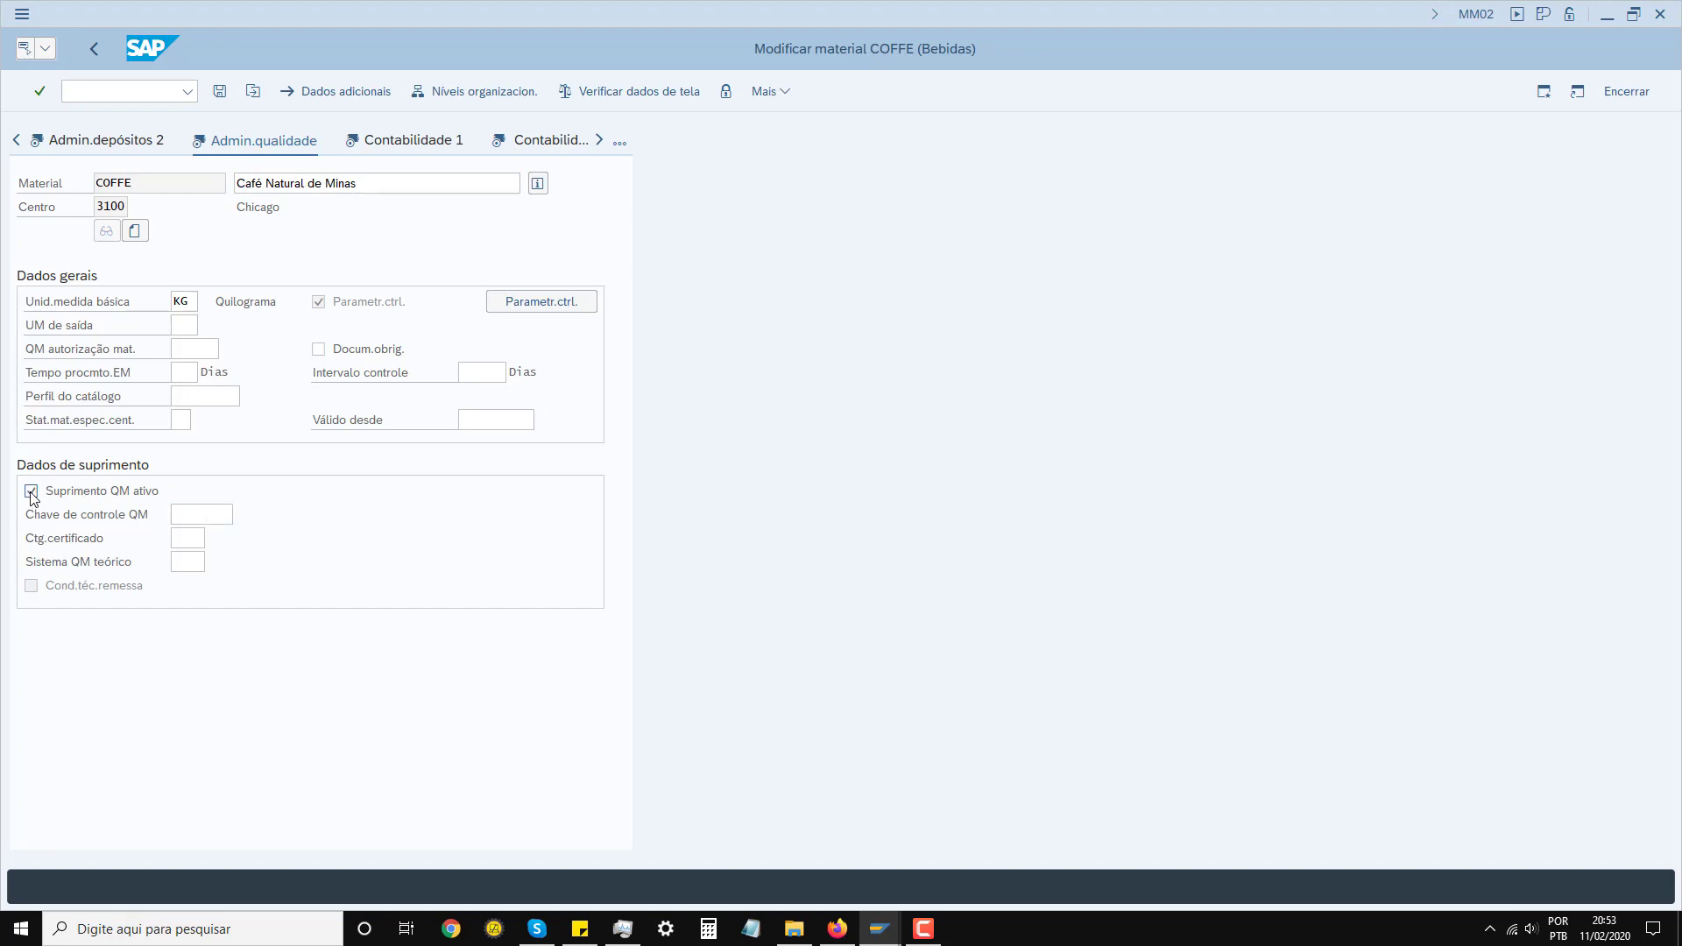
# Open the Definir chave de controle customizing from the QM procurement guide and examine the details of control key 0001
pyautogui.press('F1')
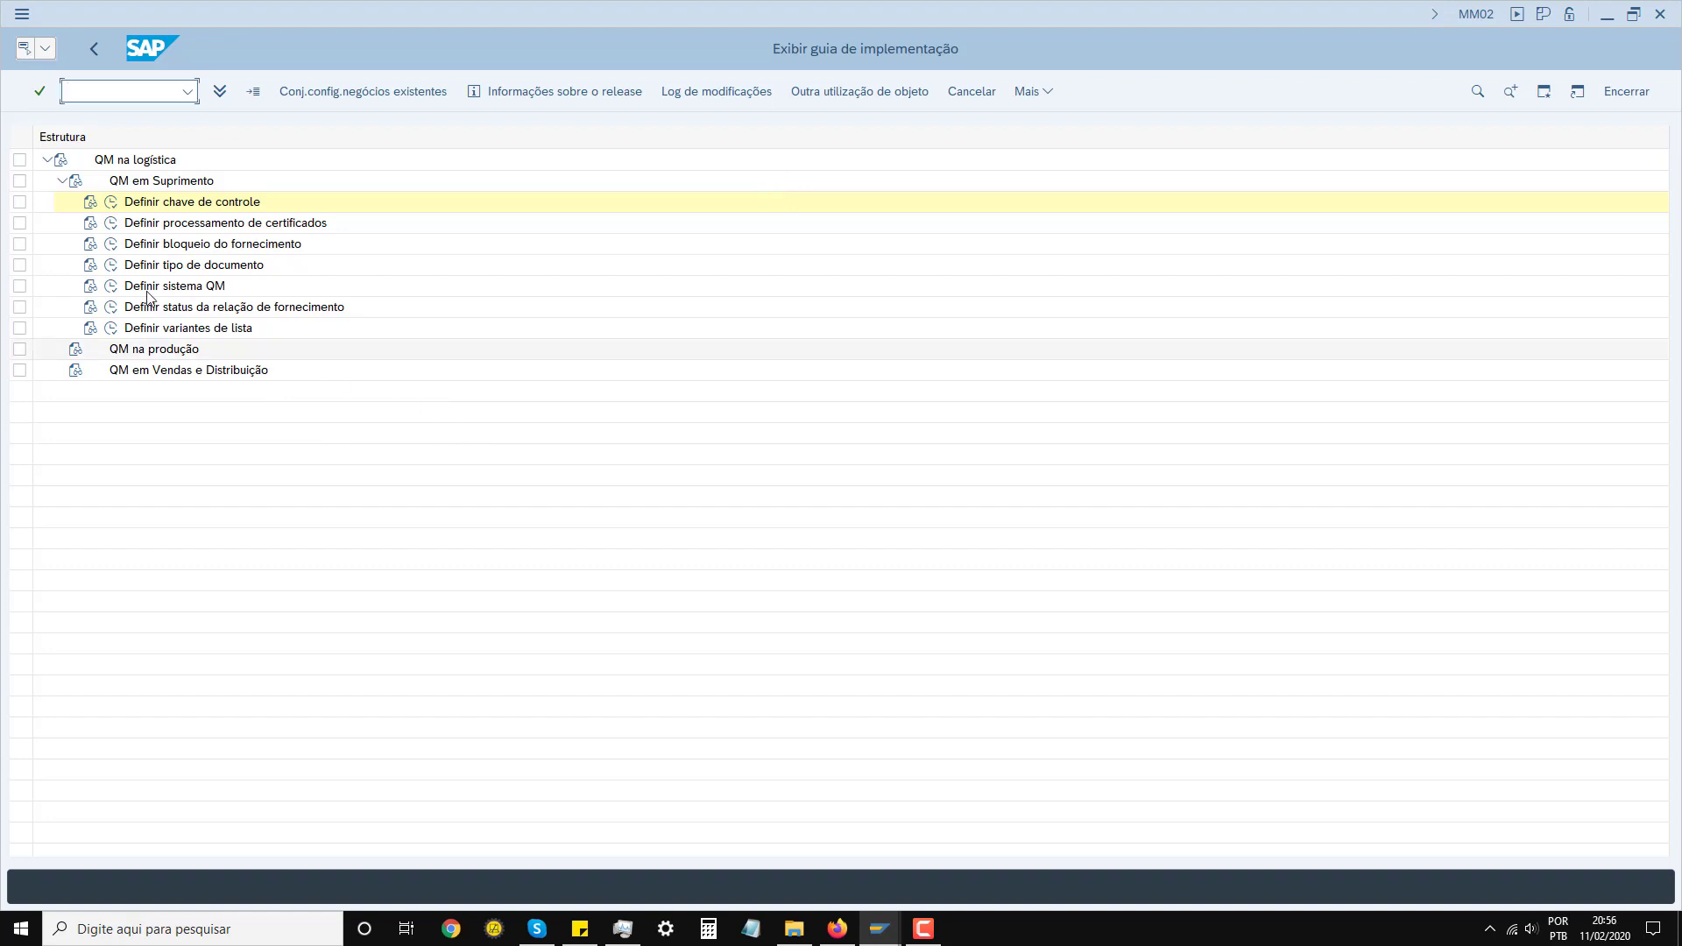
pyautogui.click(113, 207)
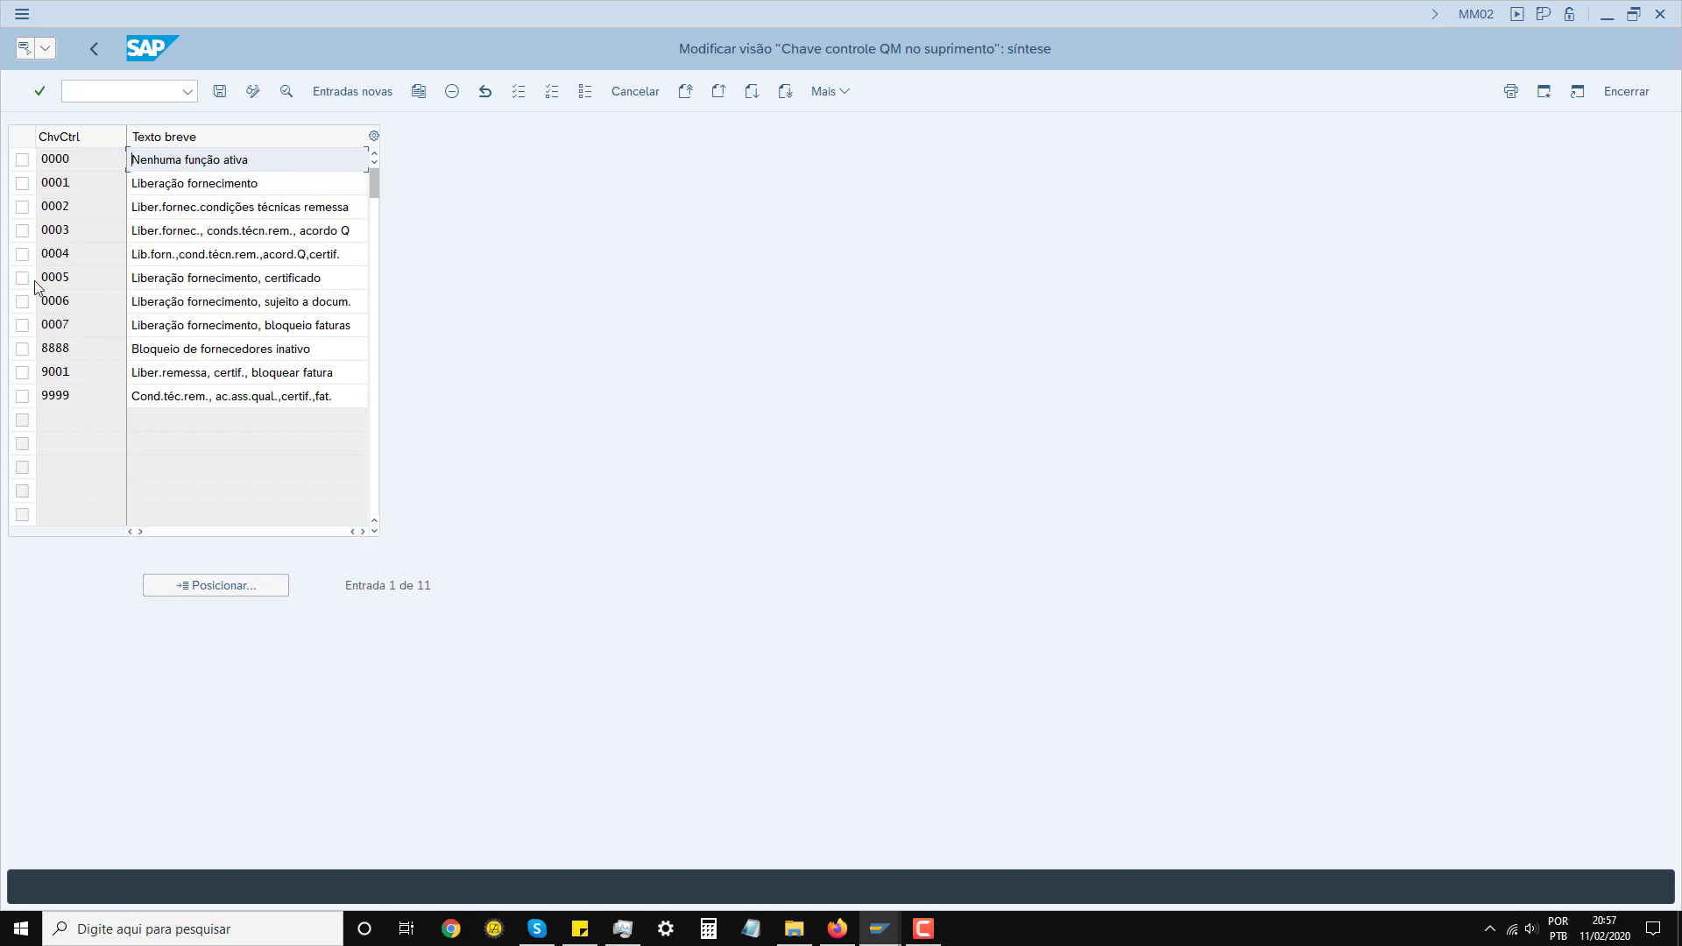
pyautogui.click(21, 183)
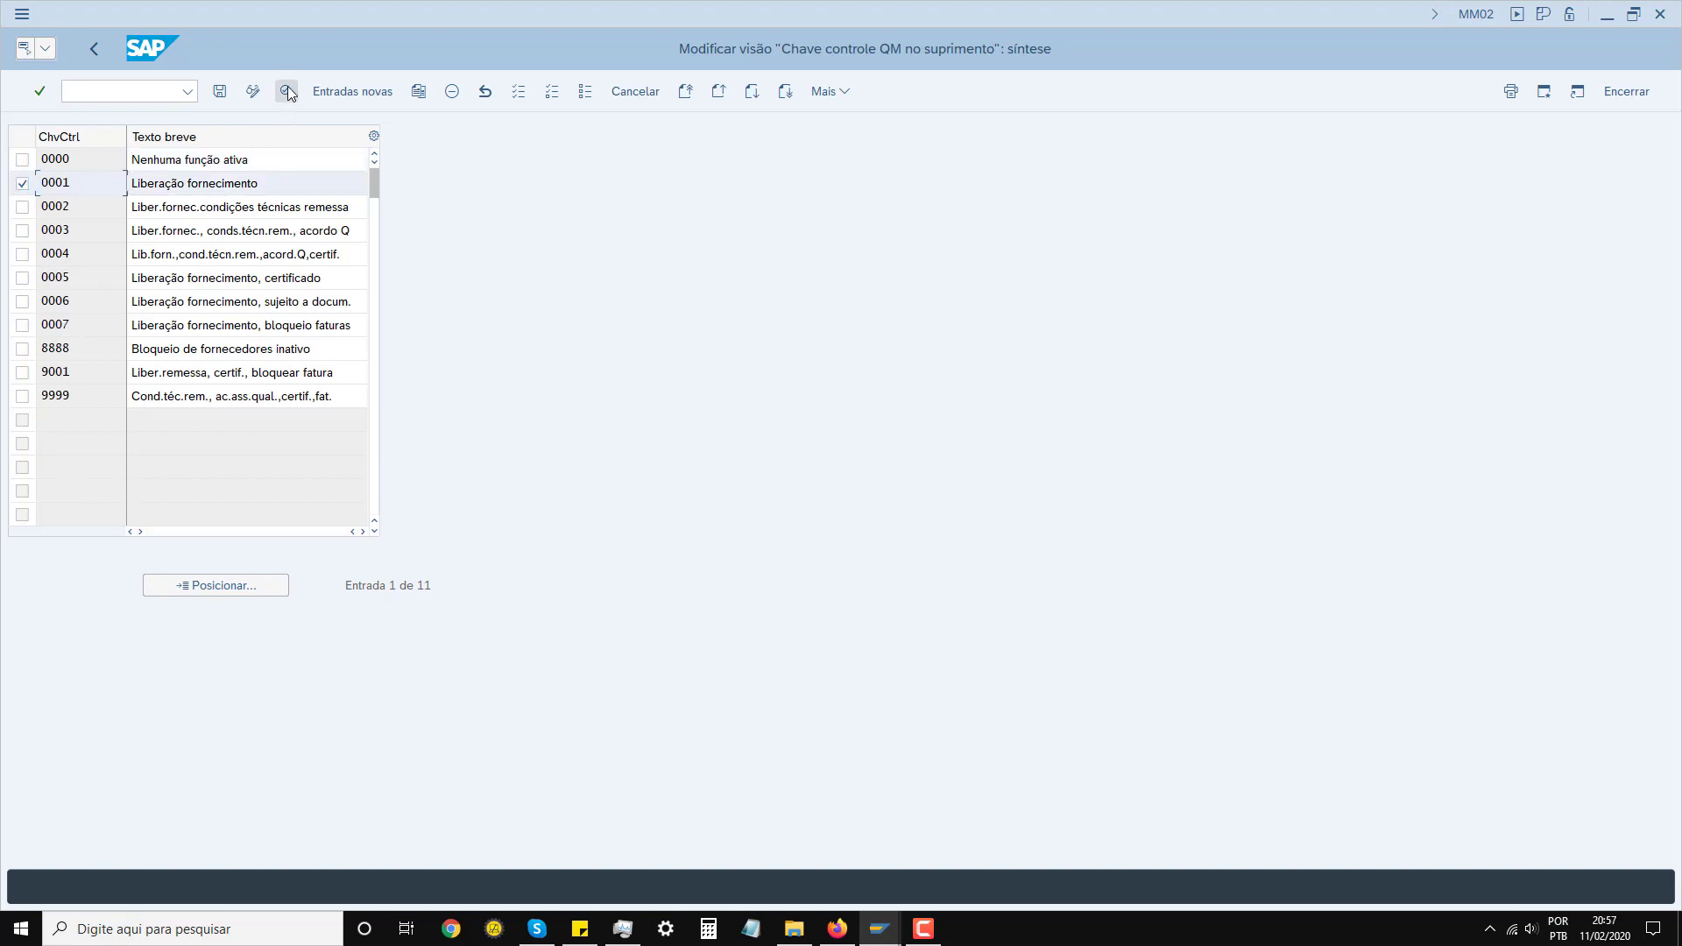
pyautogui.click(288, 90)
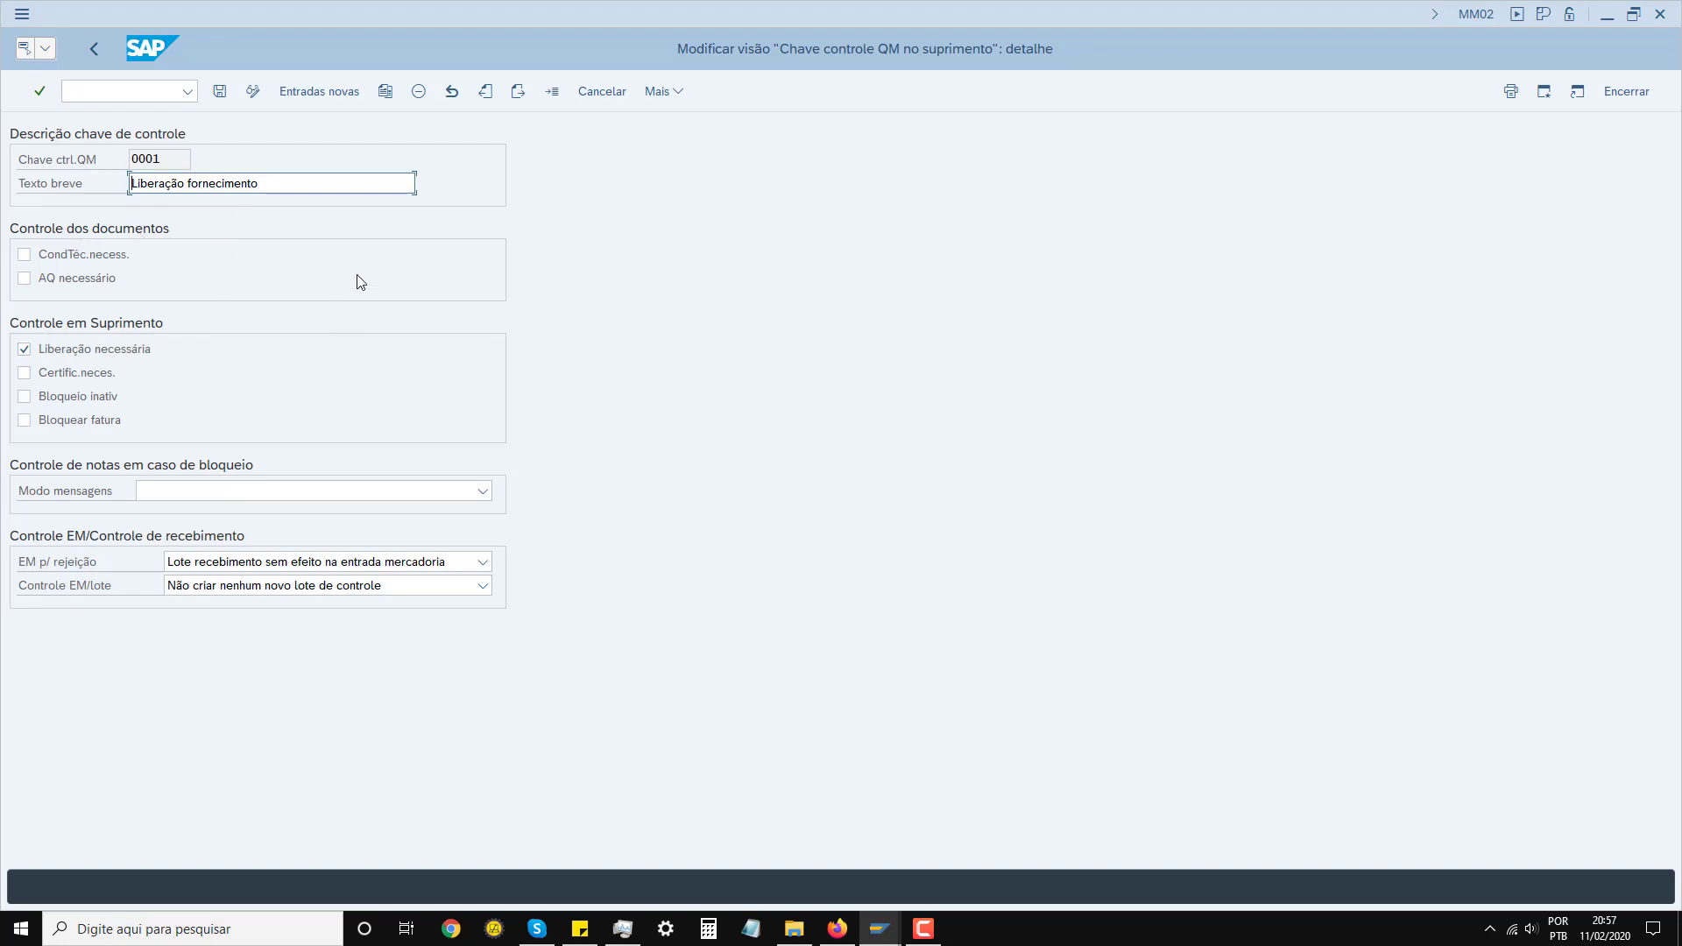
pyautogui.click(93, 48)
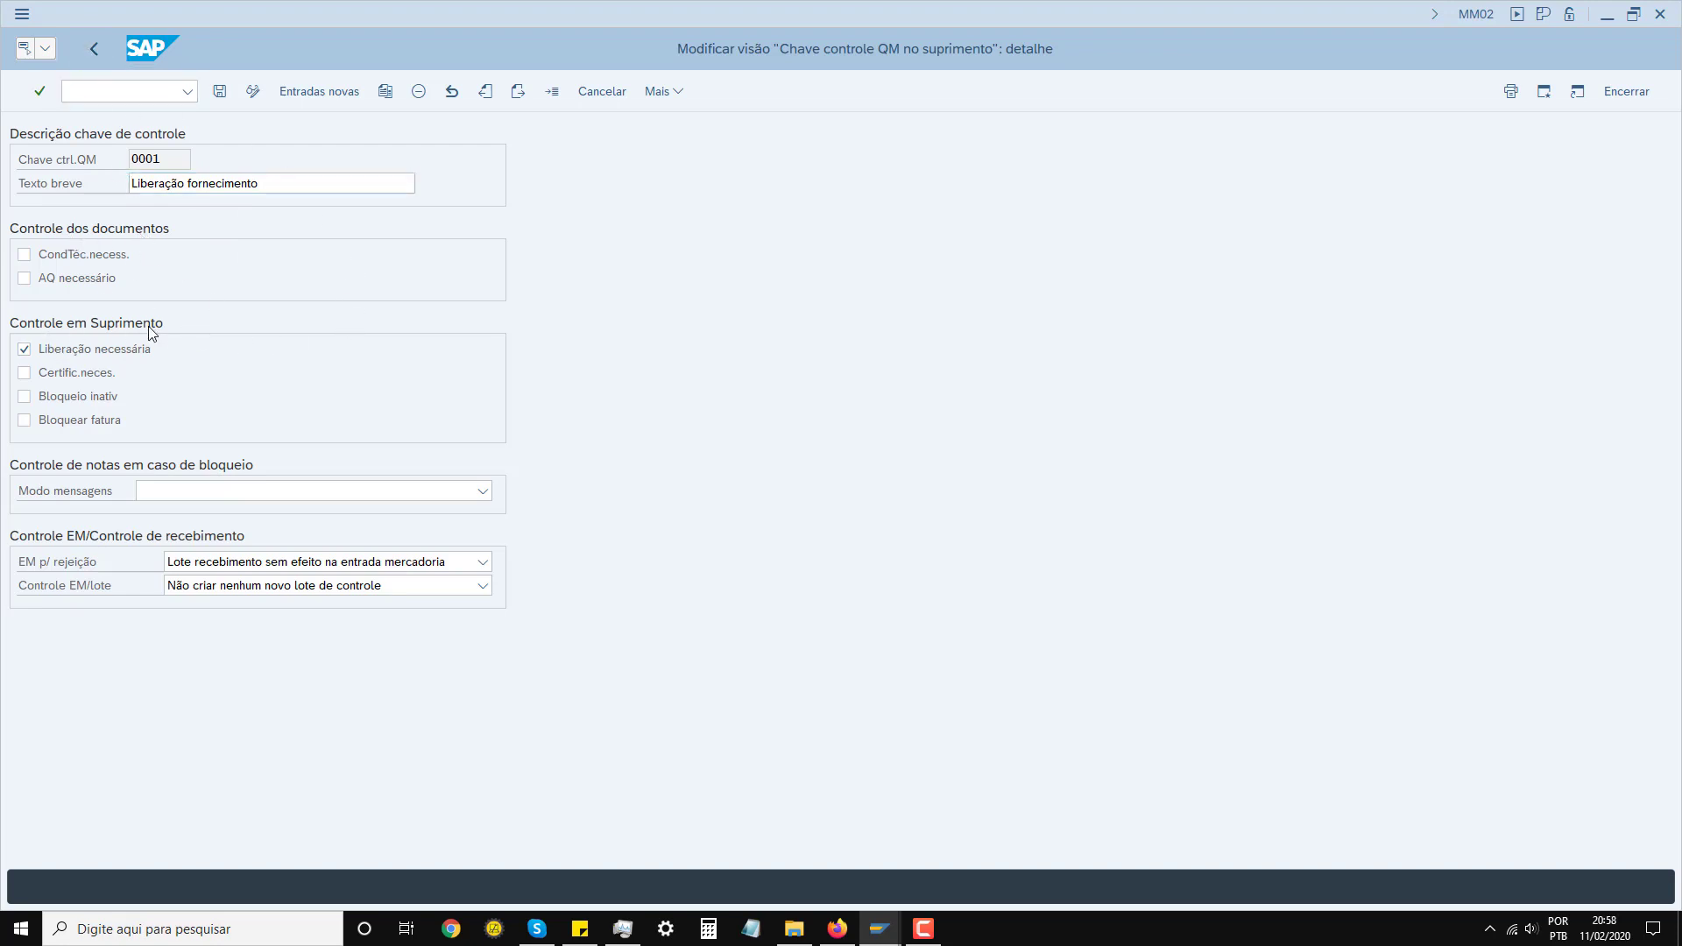
# Add control key 0002 to the selection, view the selected keys' details, and return to the material's Admin.qualidade view
pyautogui.click(22, 207)
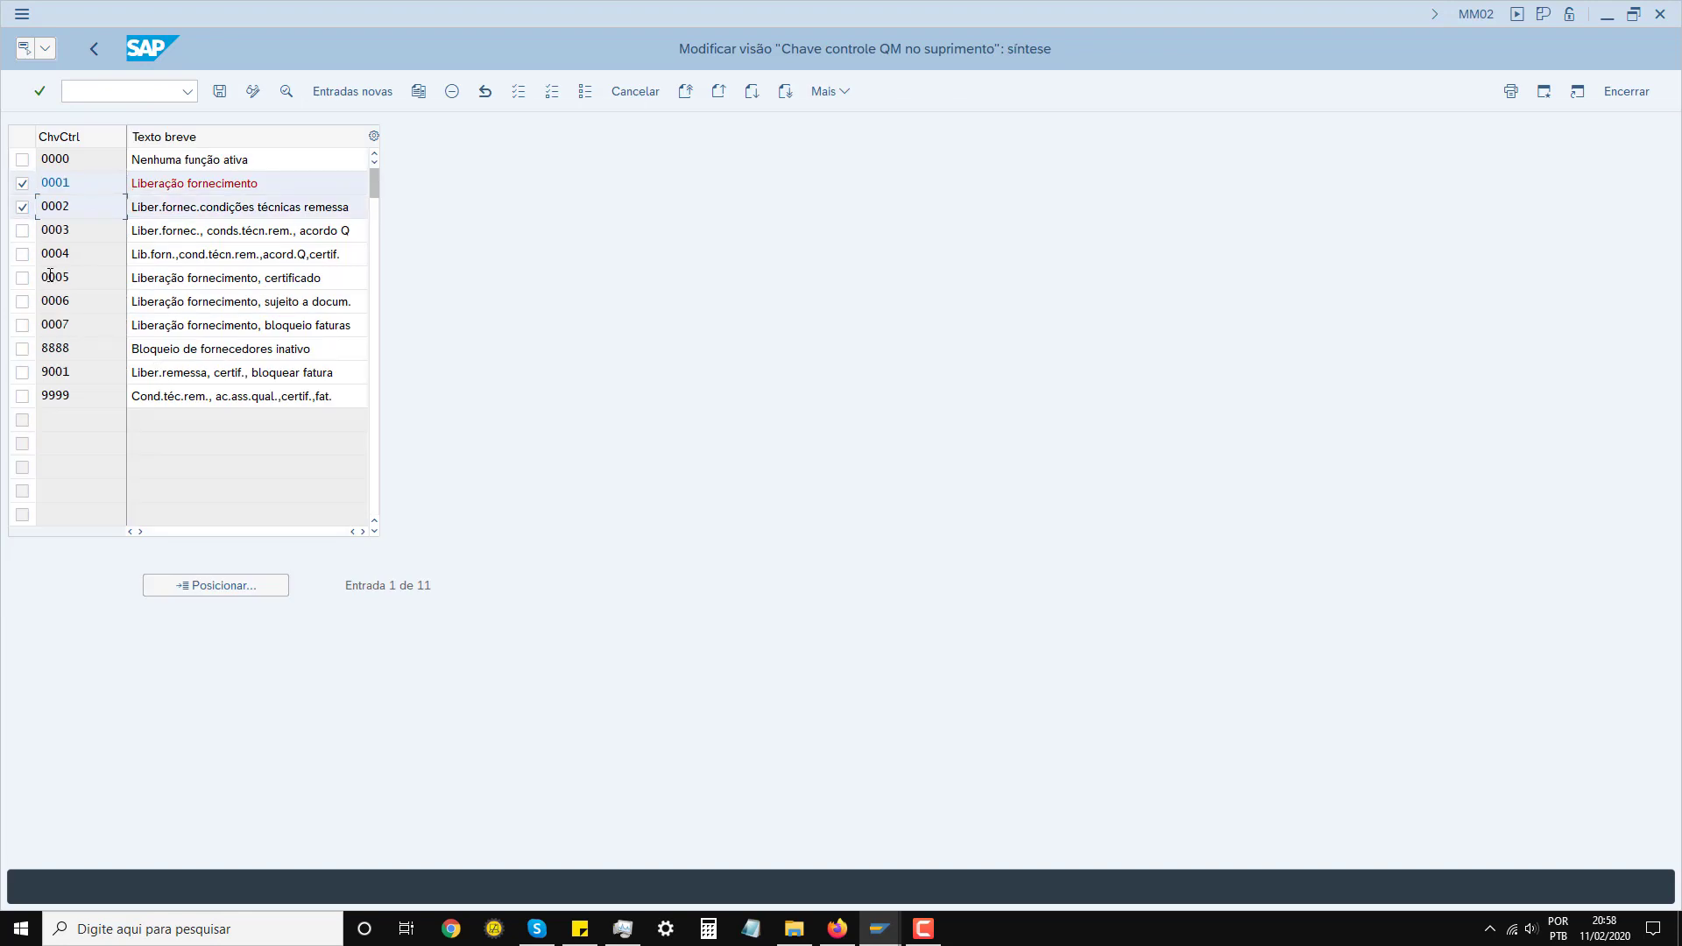
pyautogui.click(286, 93)
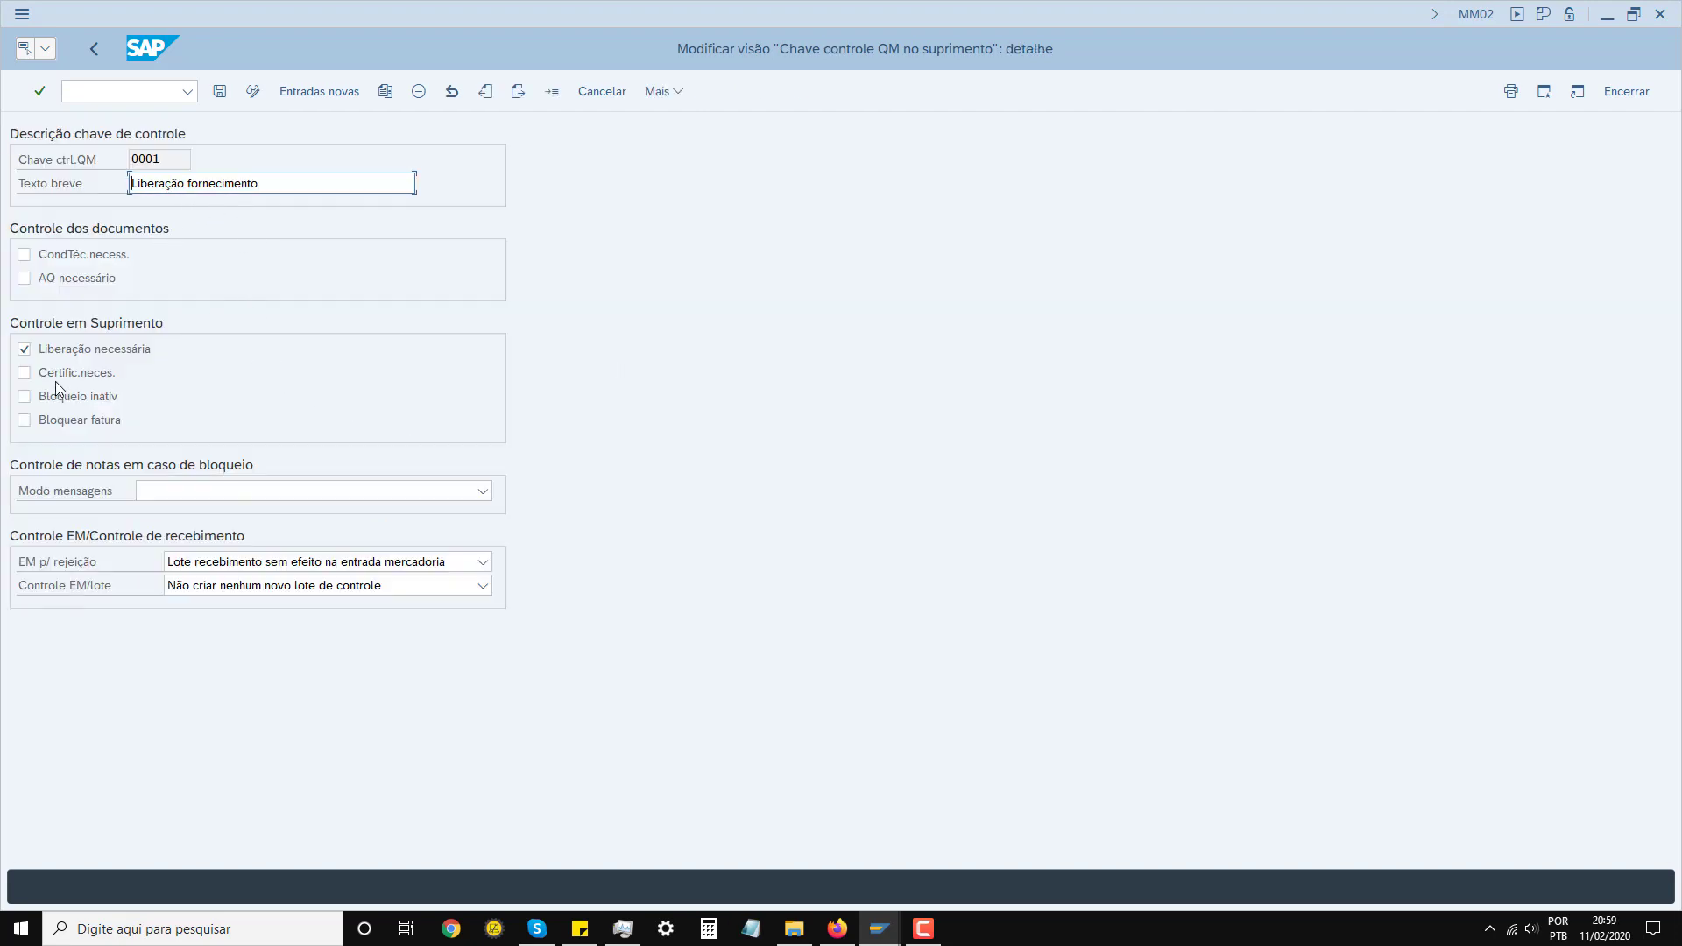
pyautogui.click(94, 48)
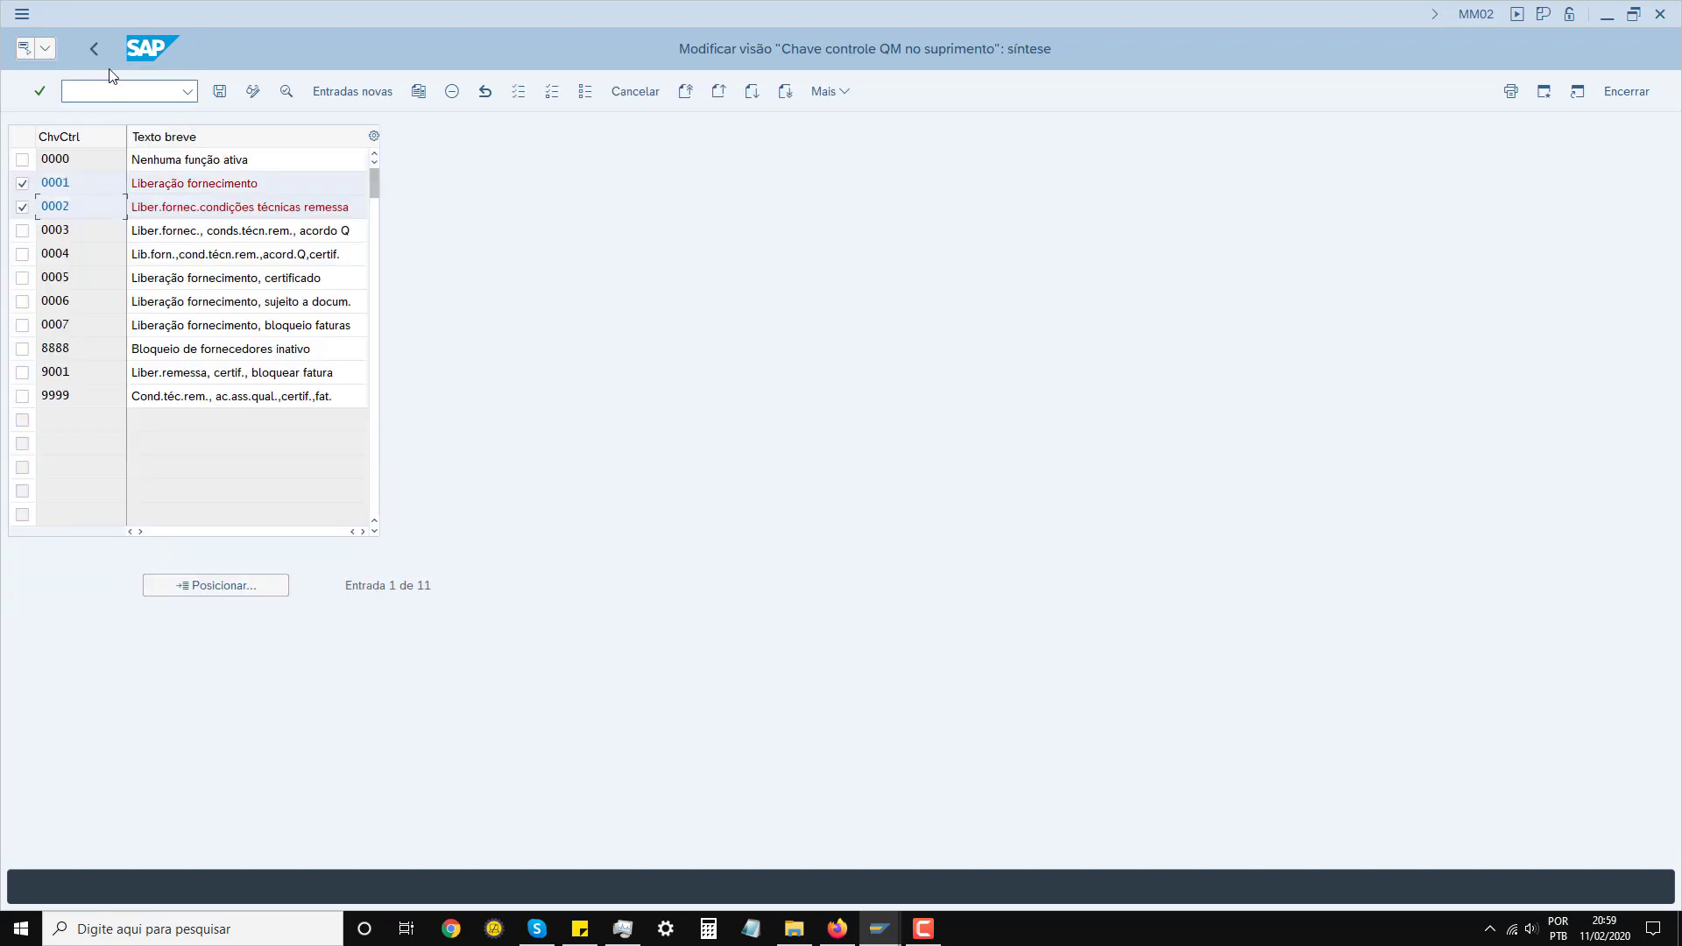
pyautogui.click(94, 48)
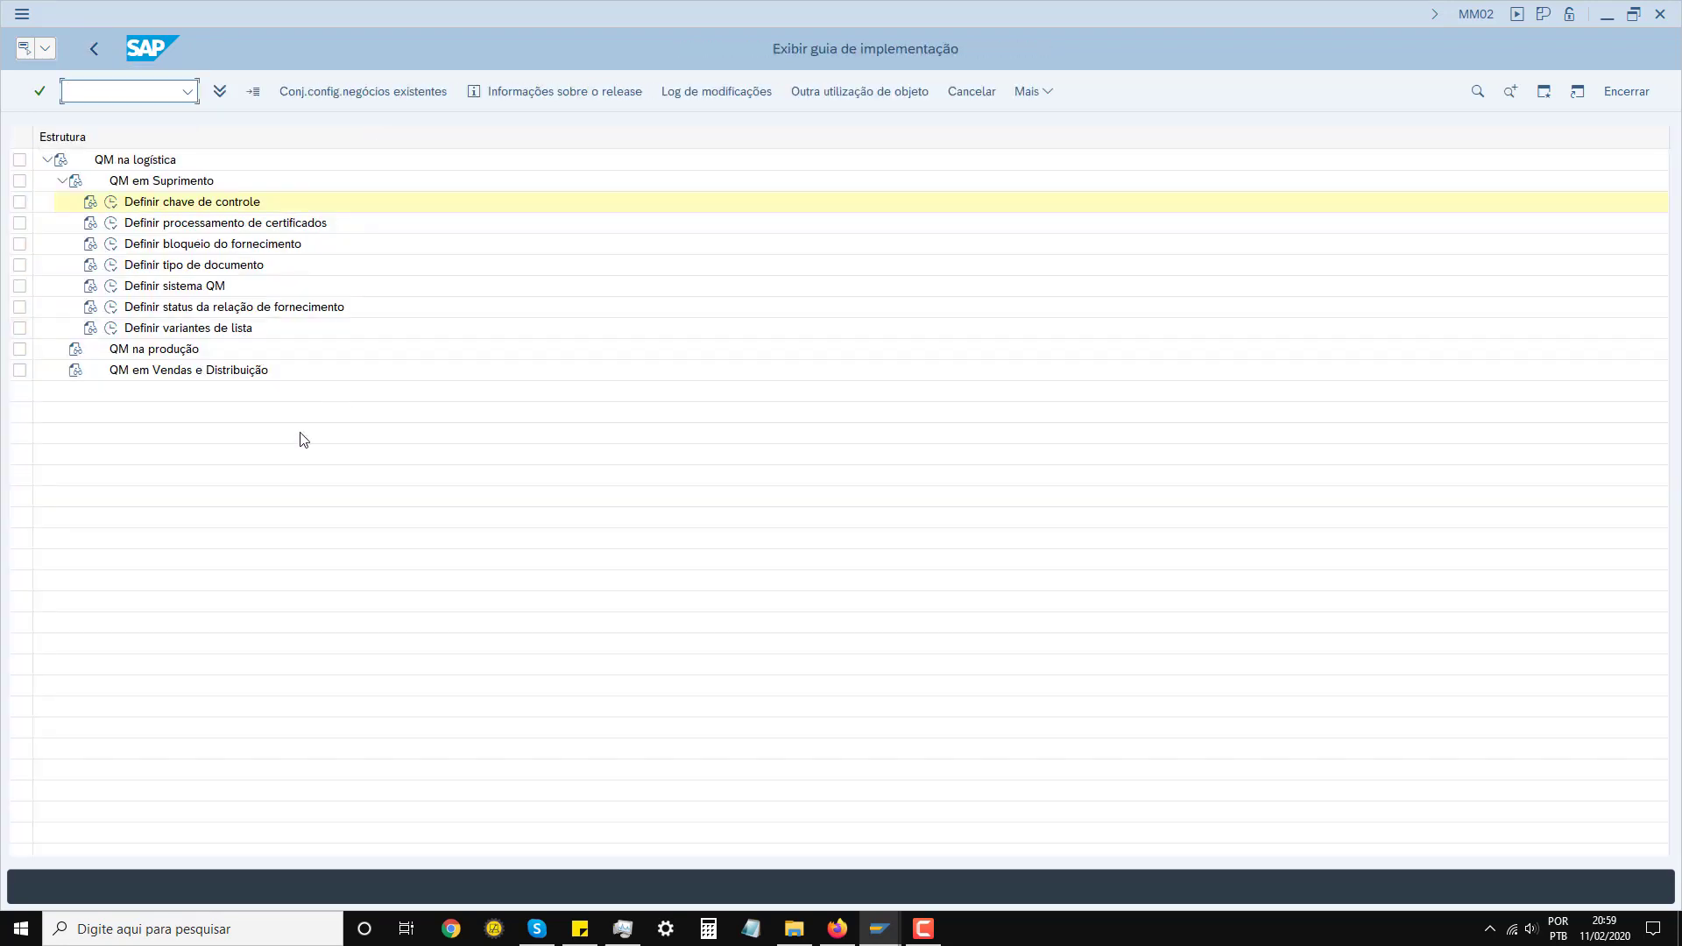
pyautogui.click(94, 48)
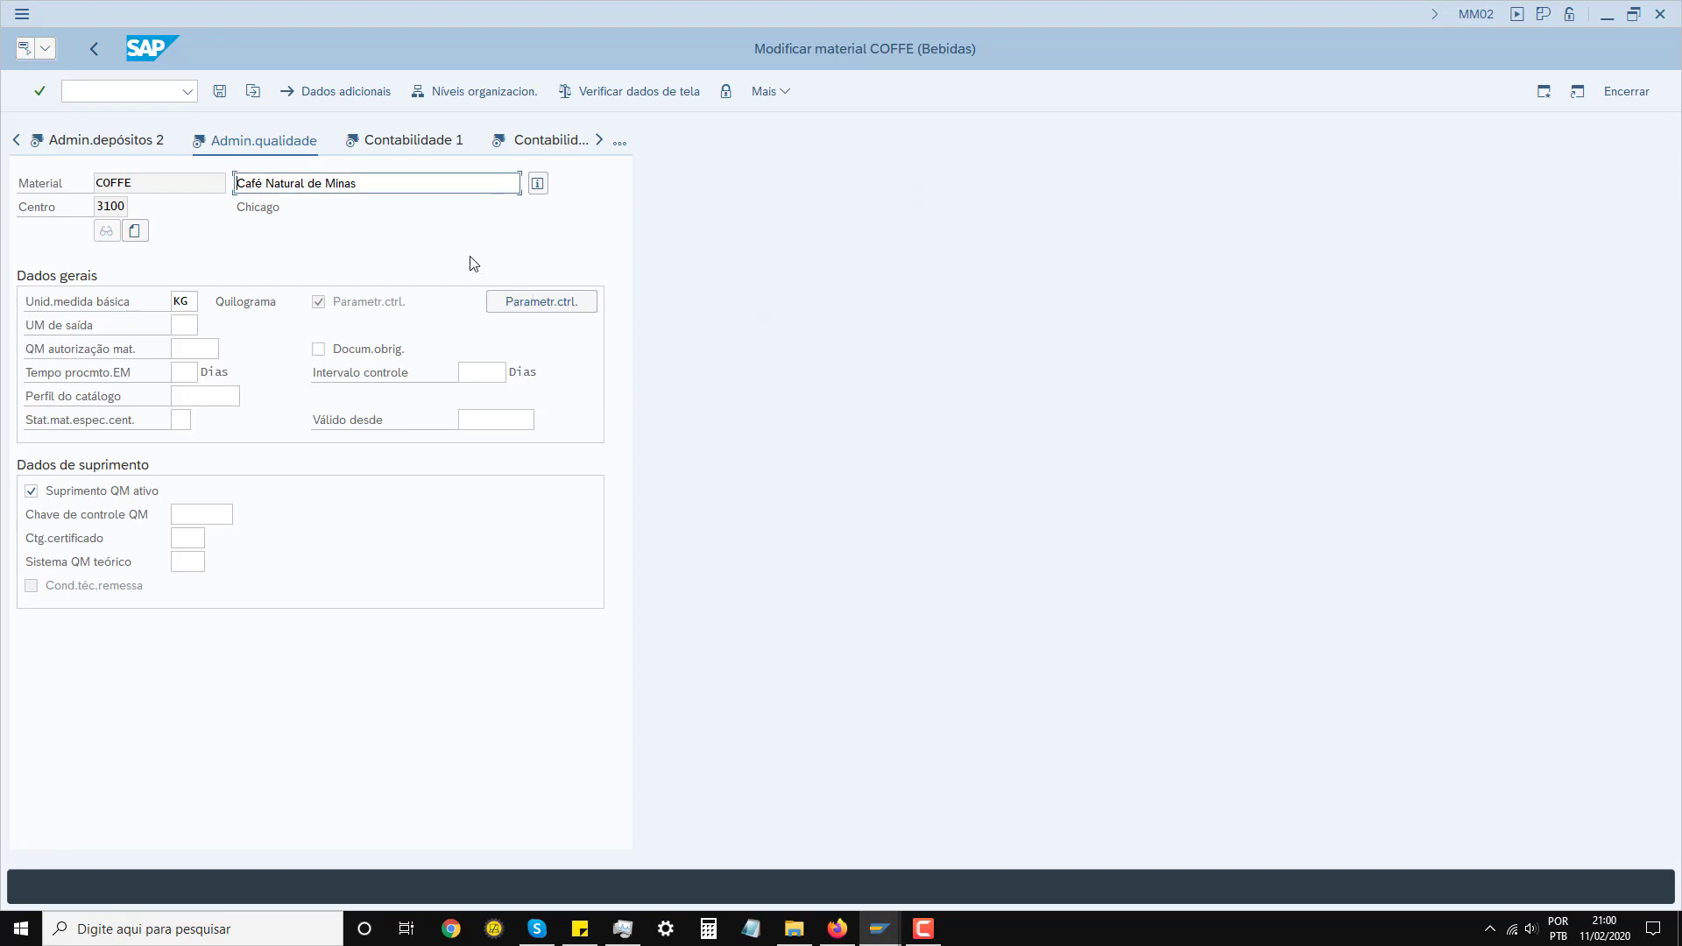
# View the material's Contabilidade 1 data and go back to Admin.qualidade
pyautogui.press('Return')
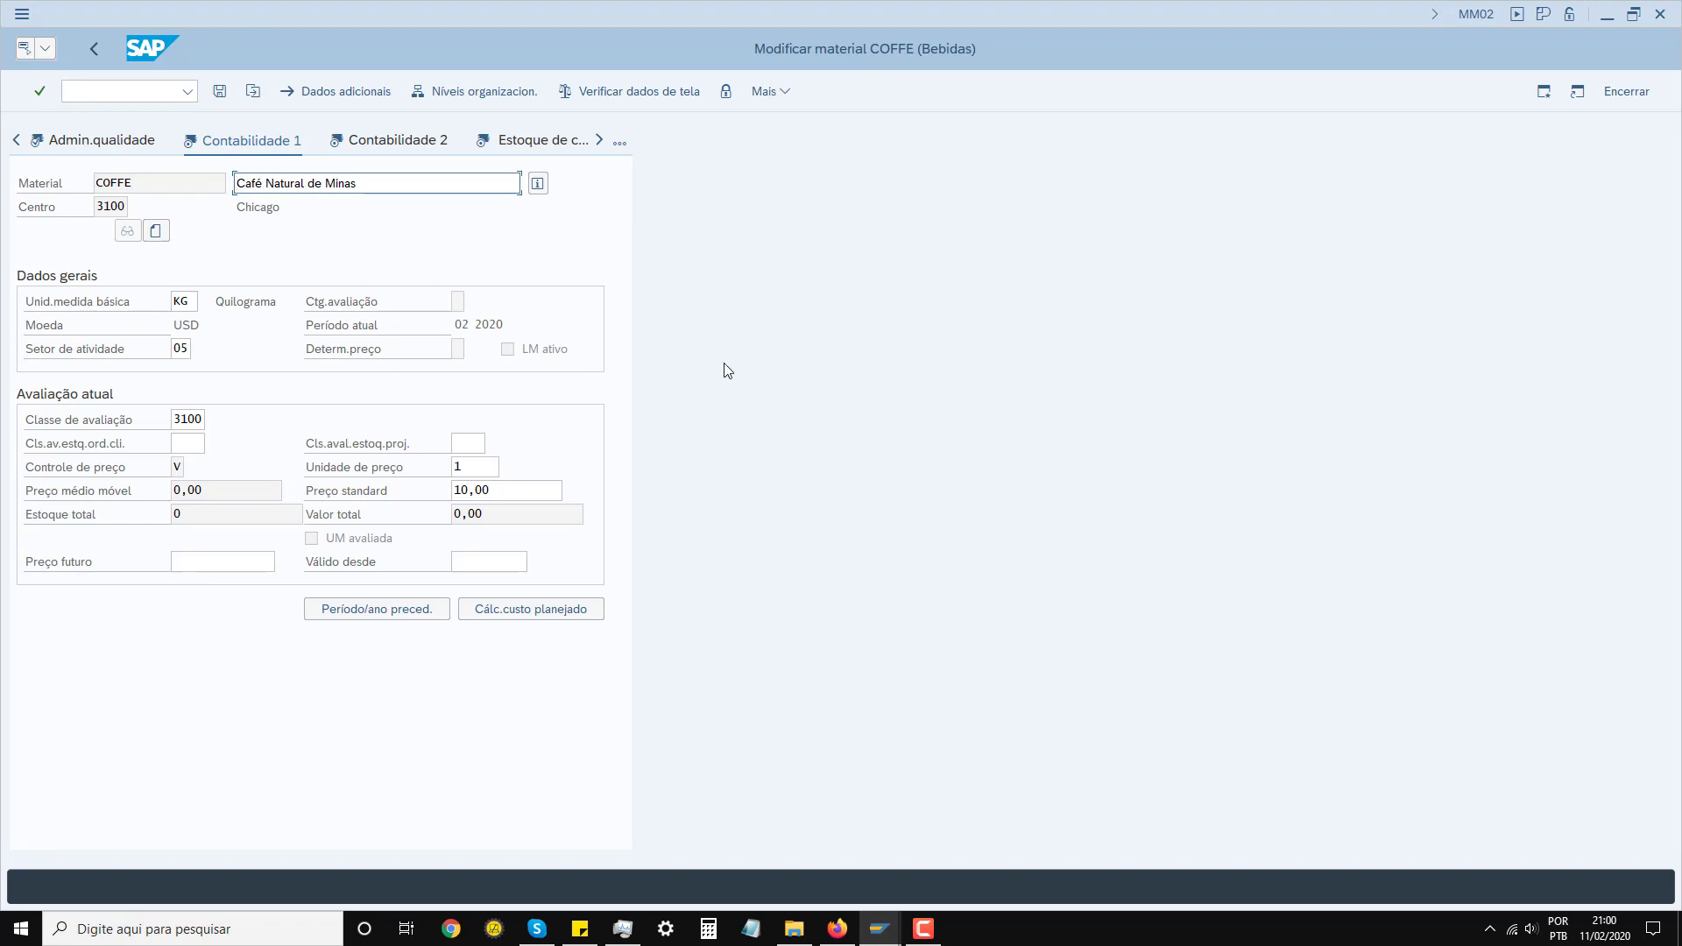
pyautogui.click(123, 148)
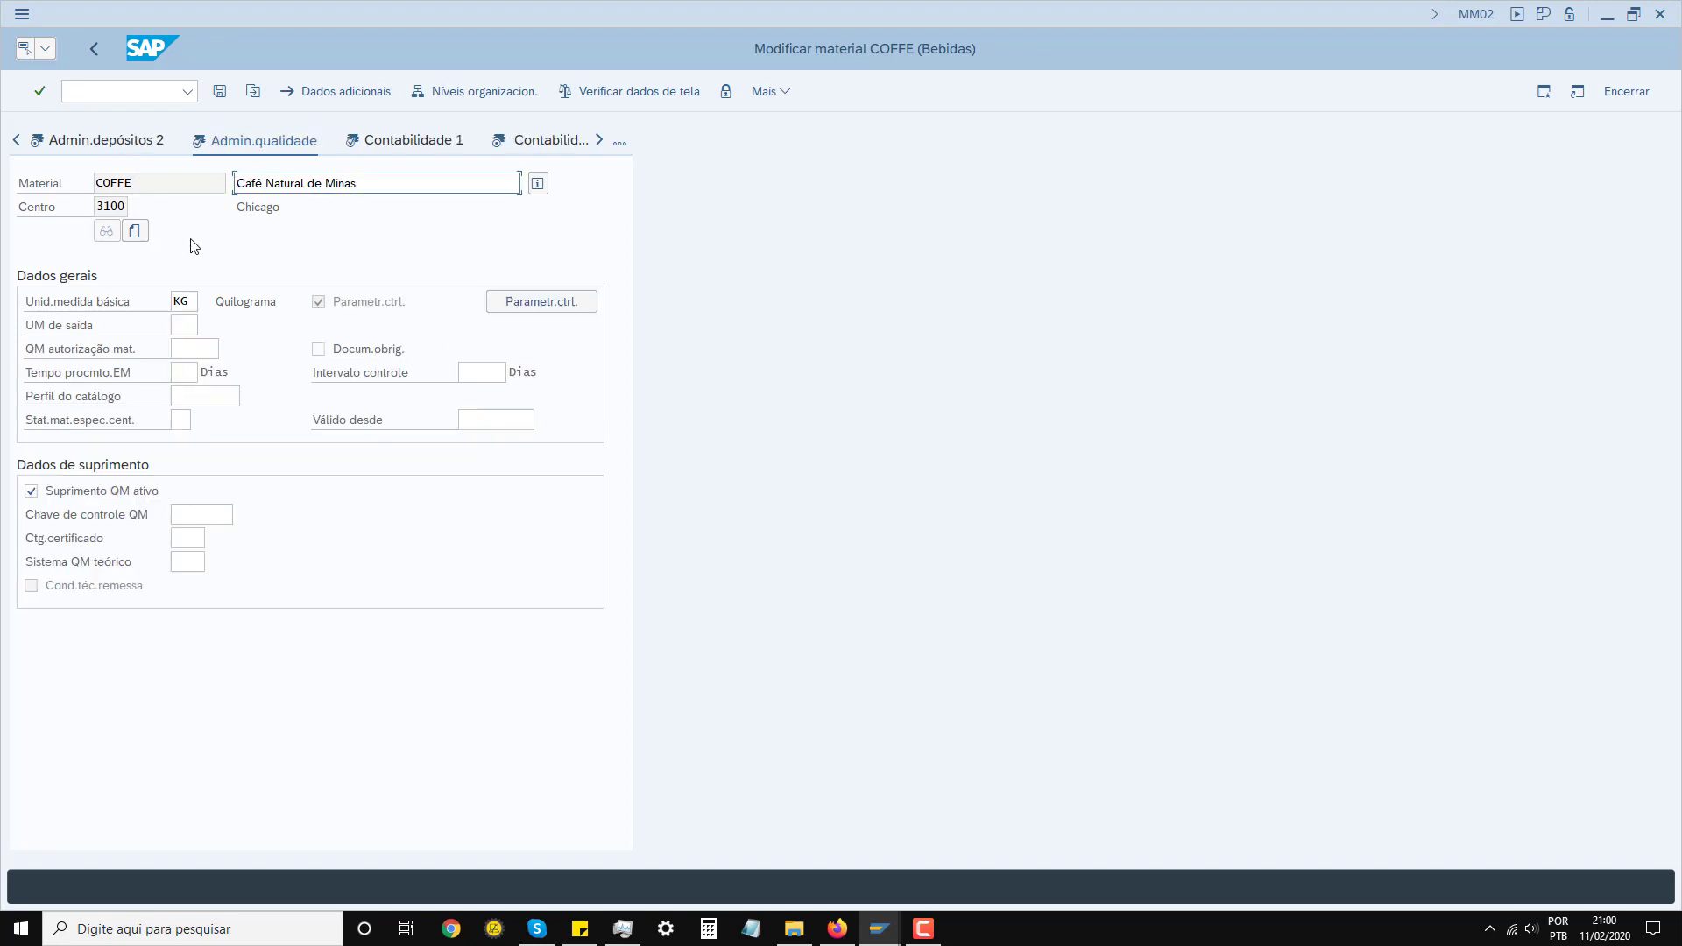
pyautogui.click(94, 142)
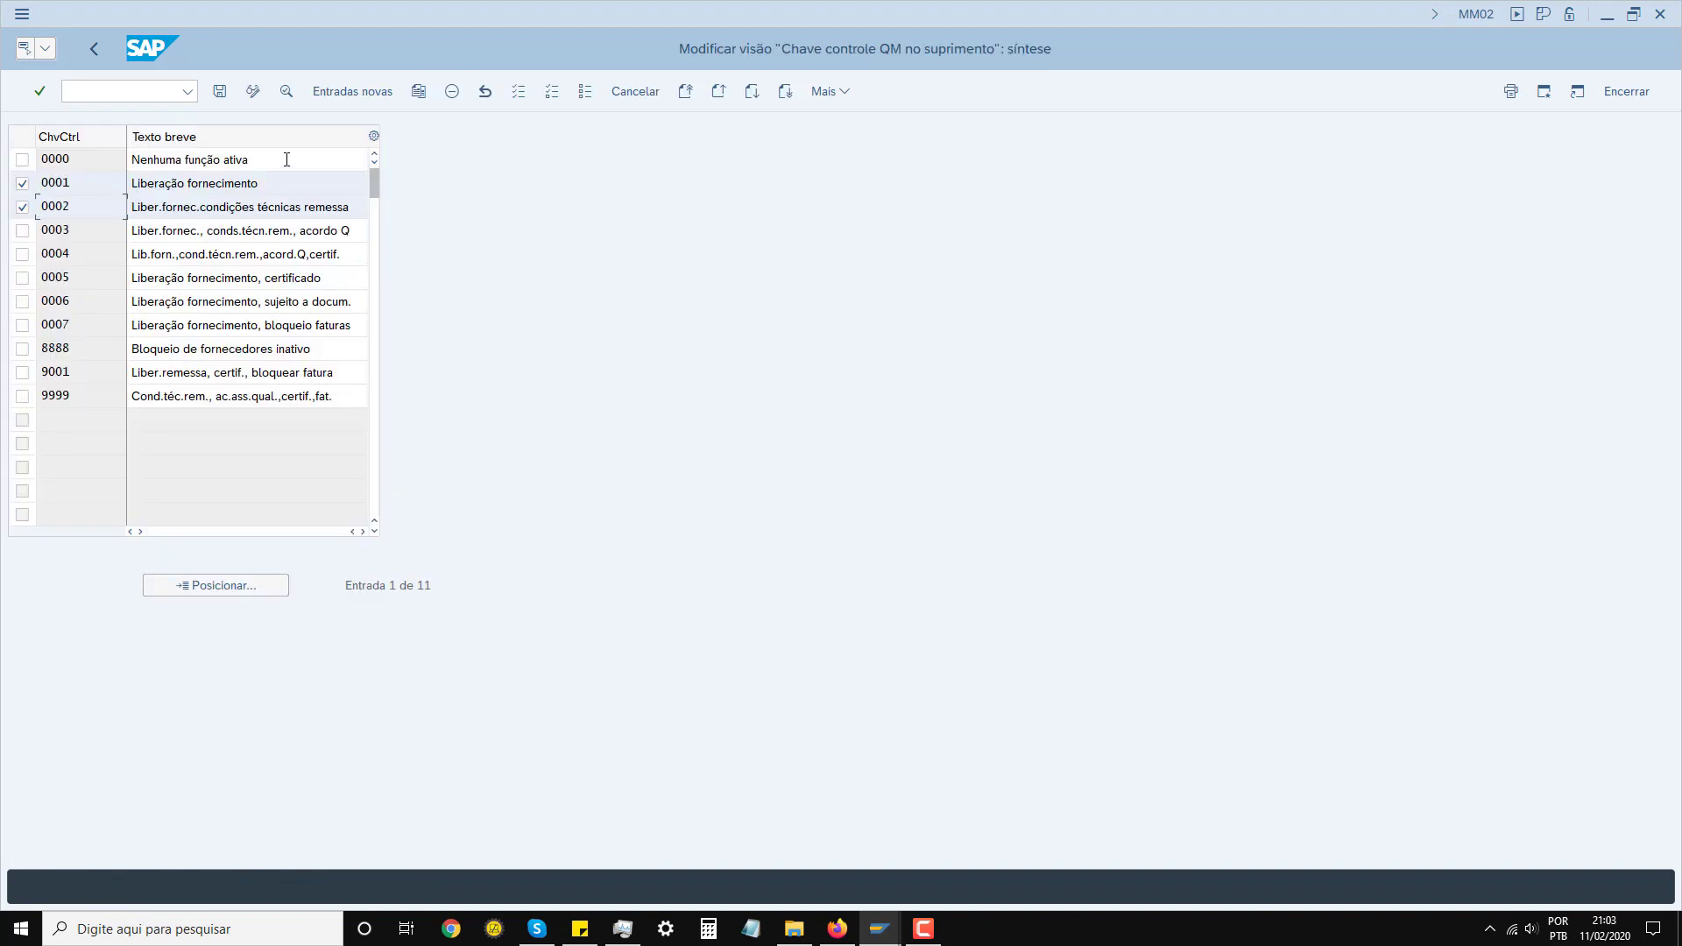
# Return from the control key customizing to the material and try to confirm its quality data without a QM control key
pyautogui.click(21, 184)
pyautogui.press('F3')
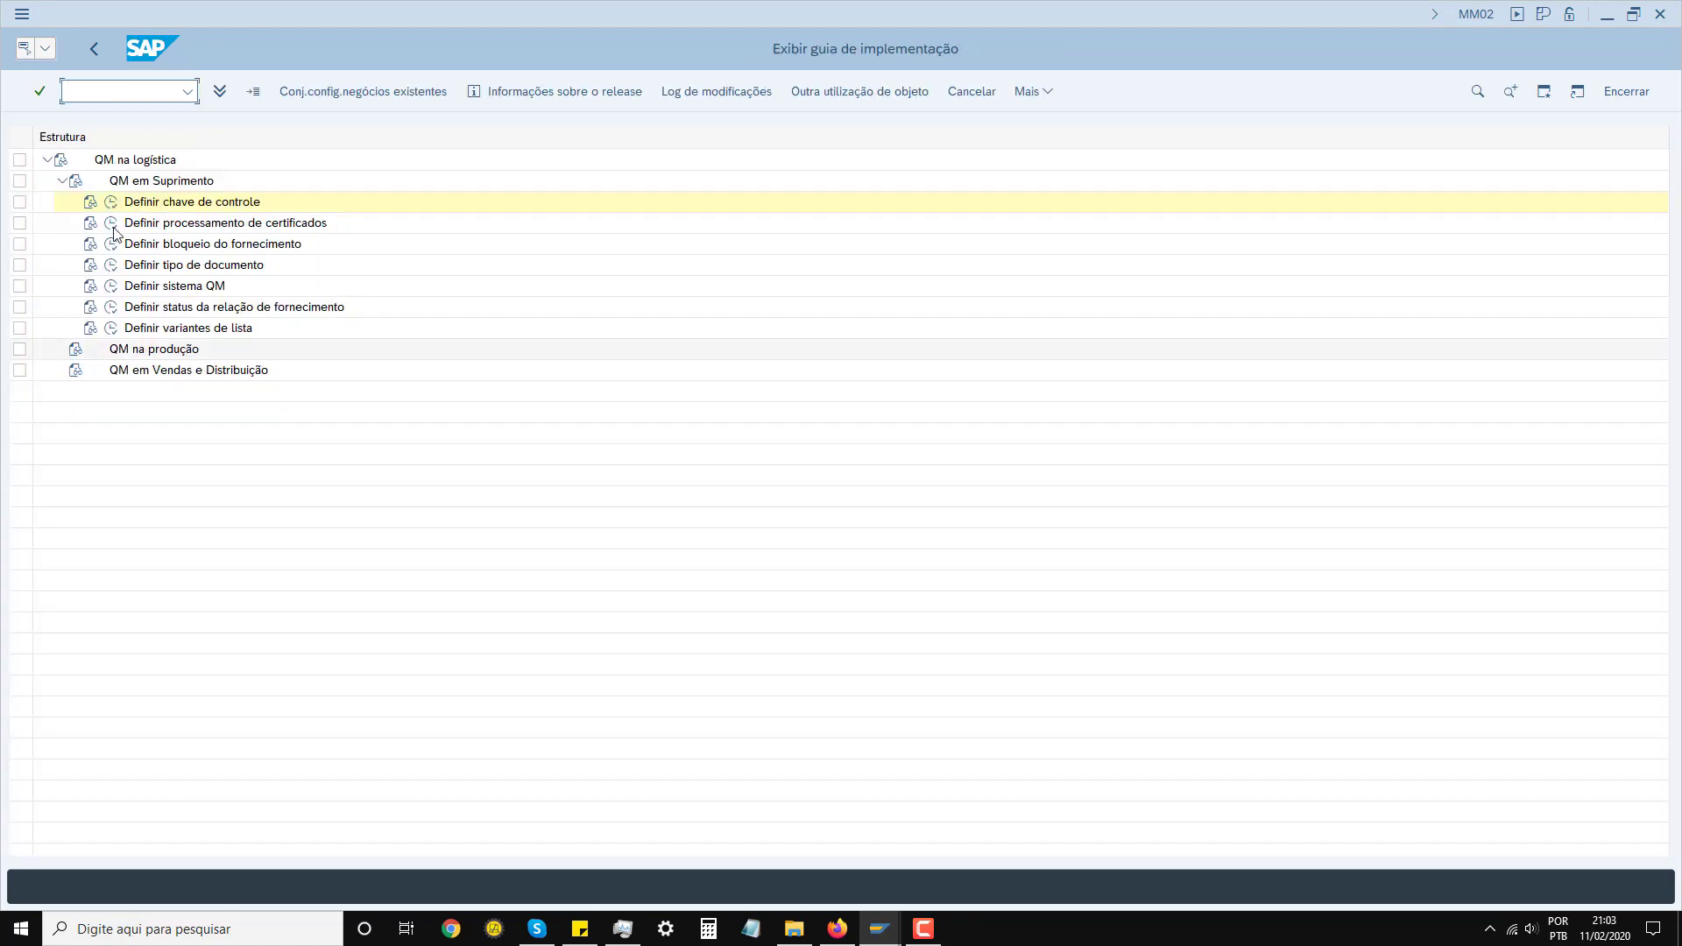
pyautogui.click(94, 48)
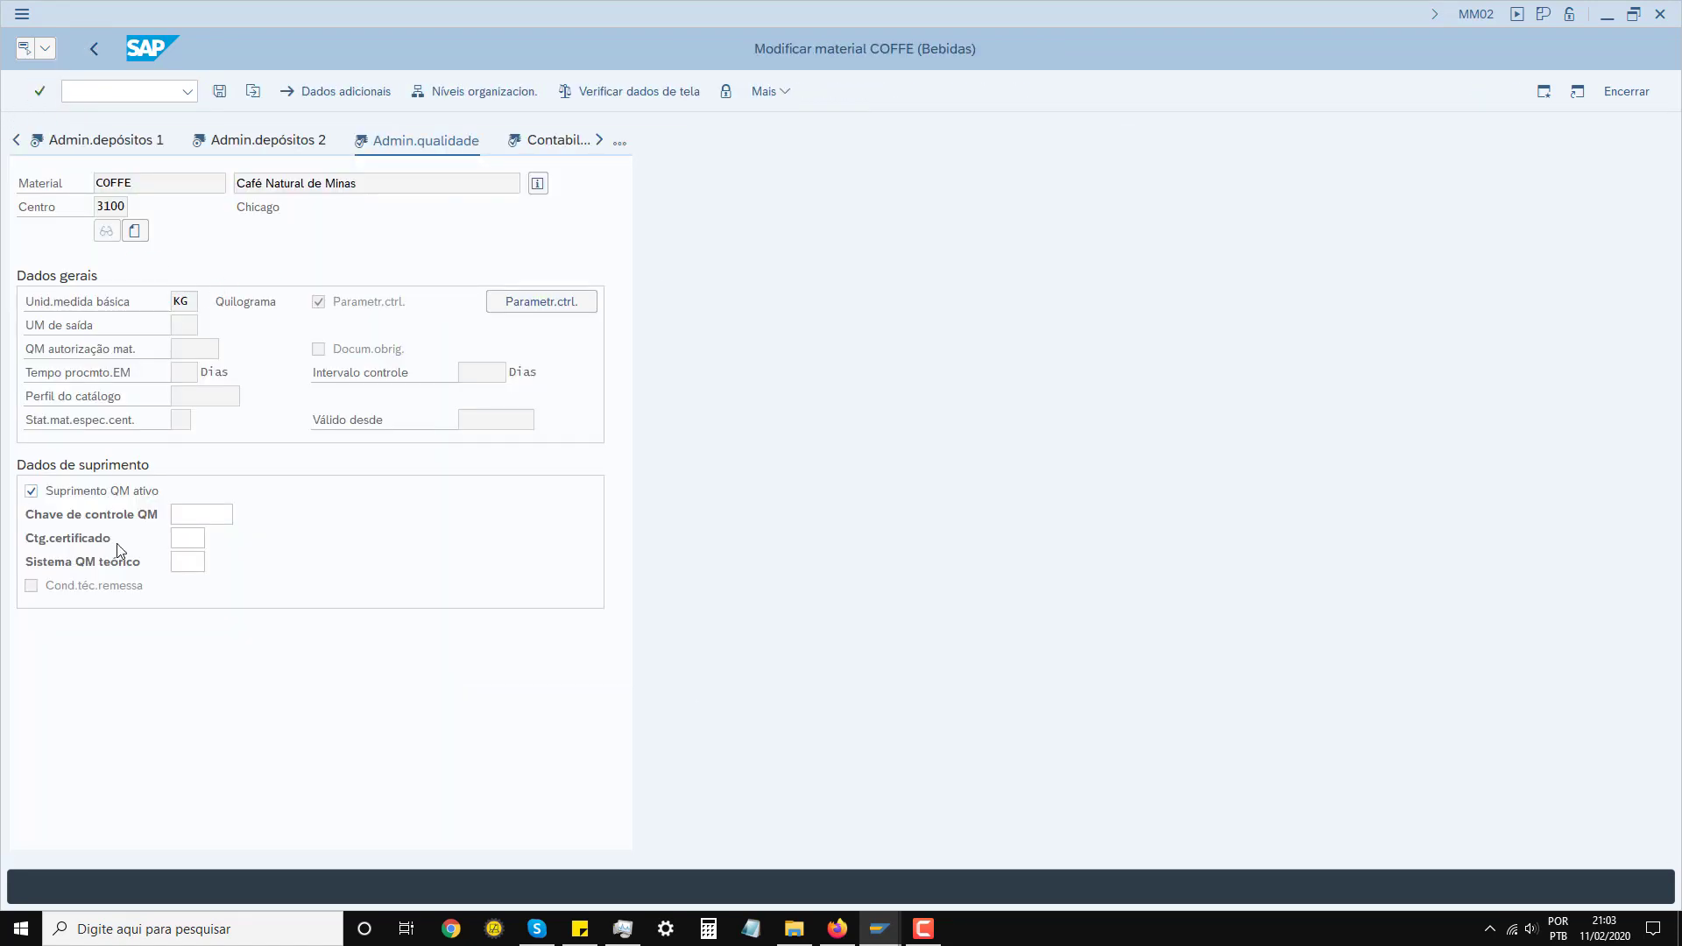
pyautogui.press('Return')
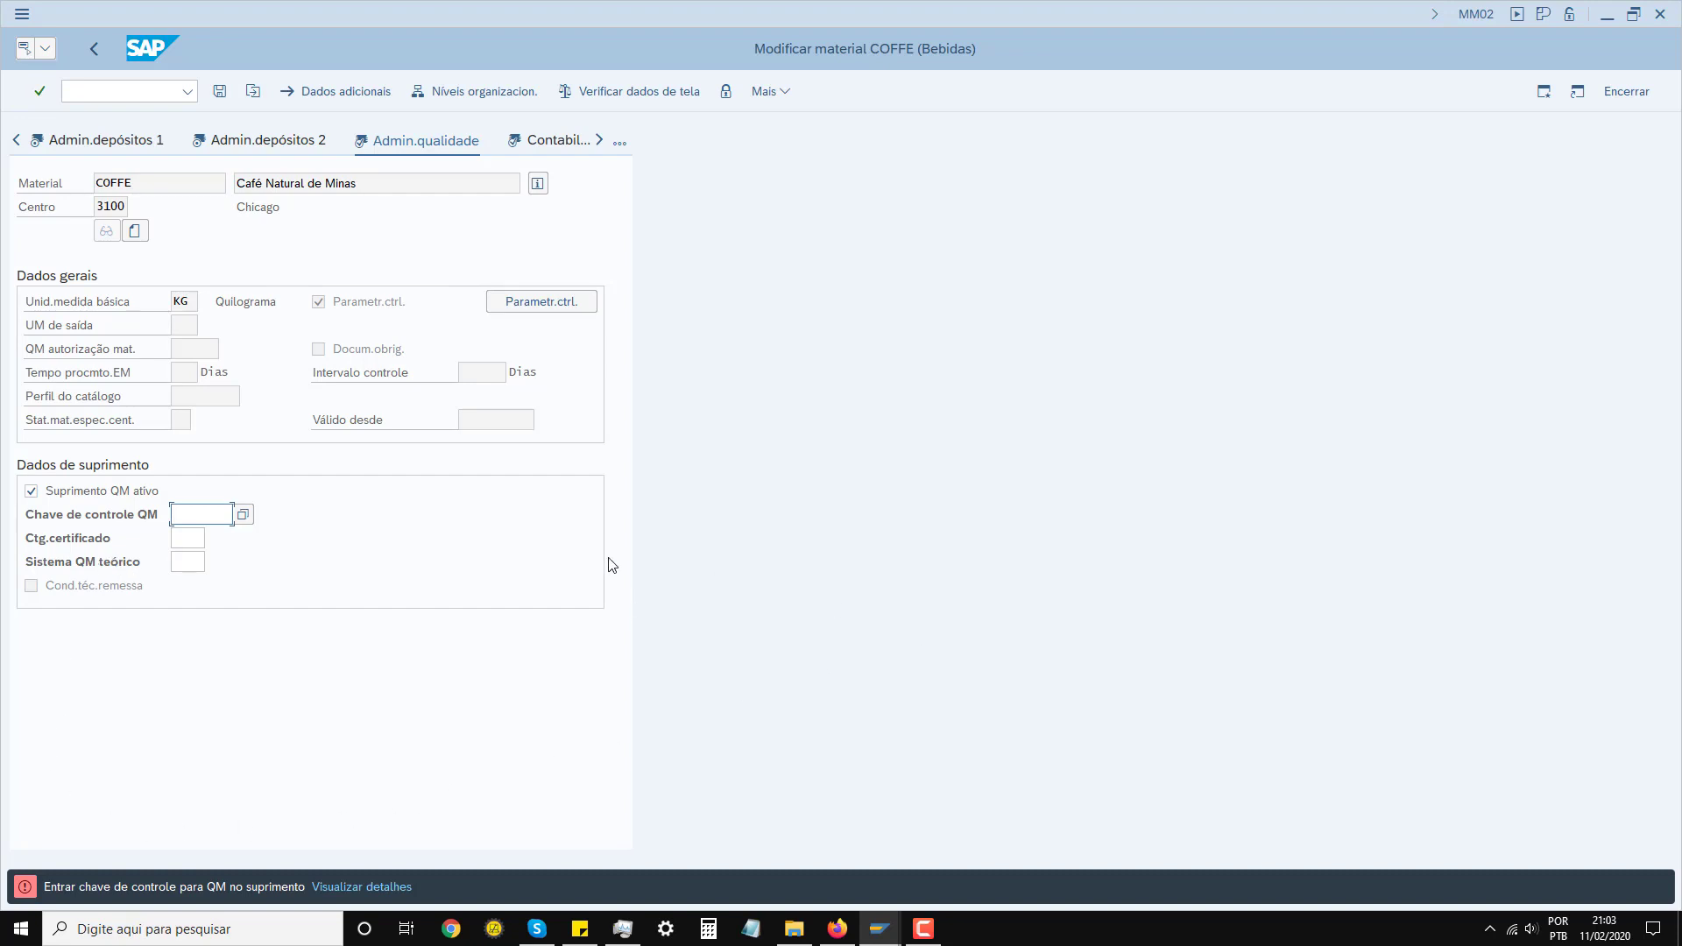
# Abandon the material modification with /N and start transaction QP02 for modifying an inspection plan
pyautogui.click(109, 92)
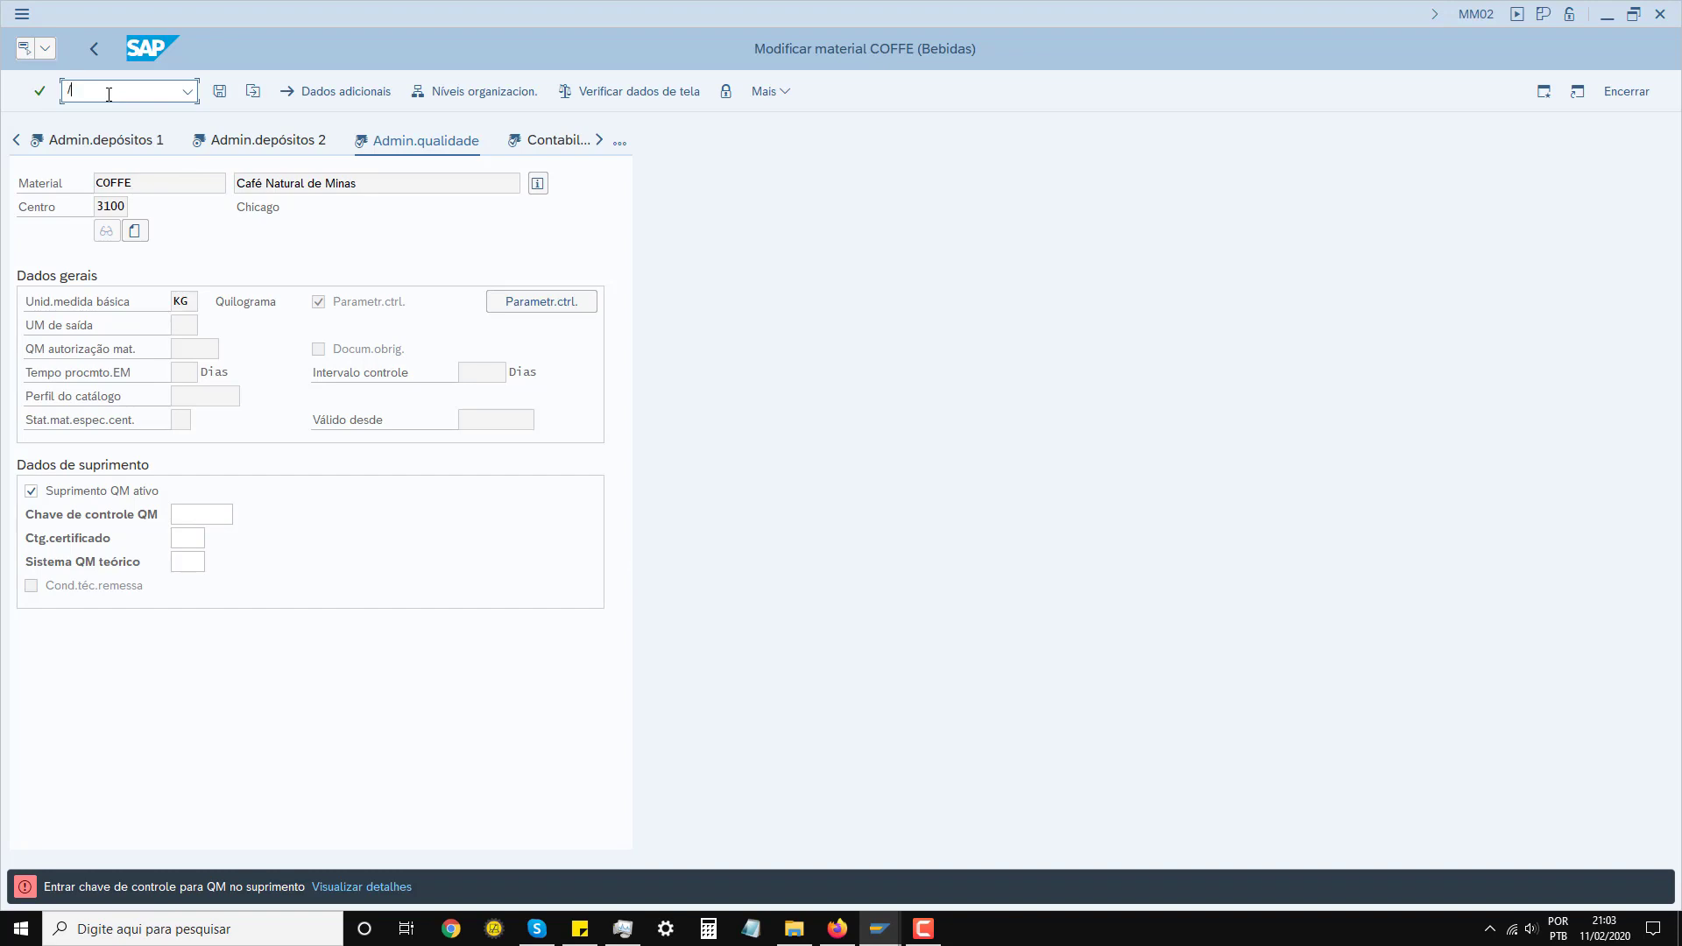
pyautogui.write('/N')
pyautogui.press('Return')
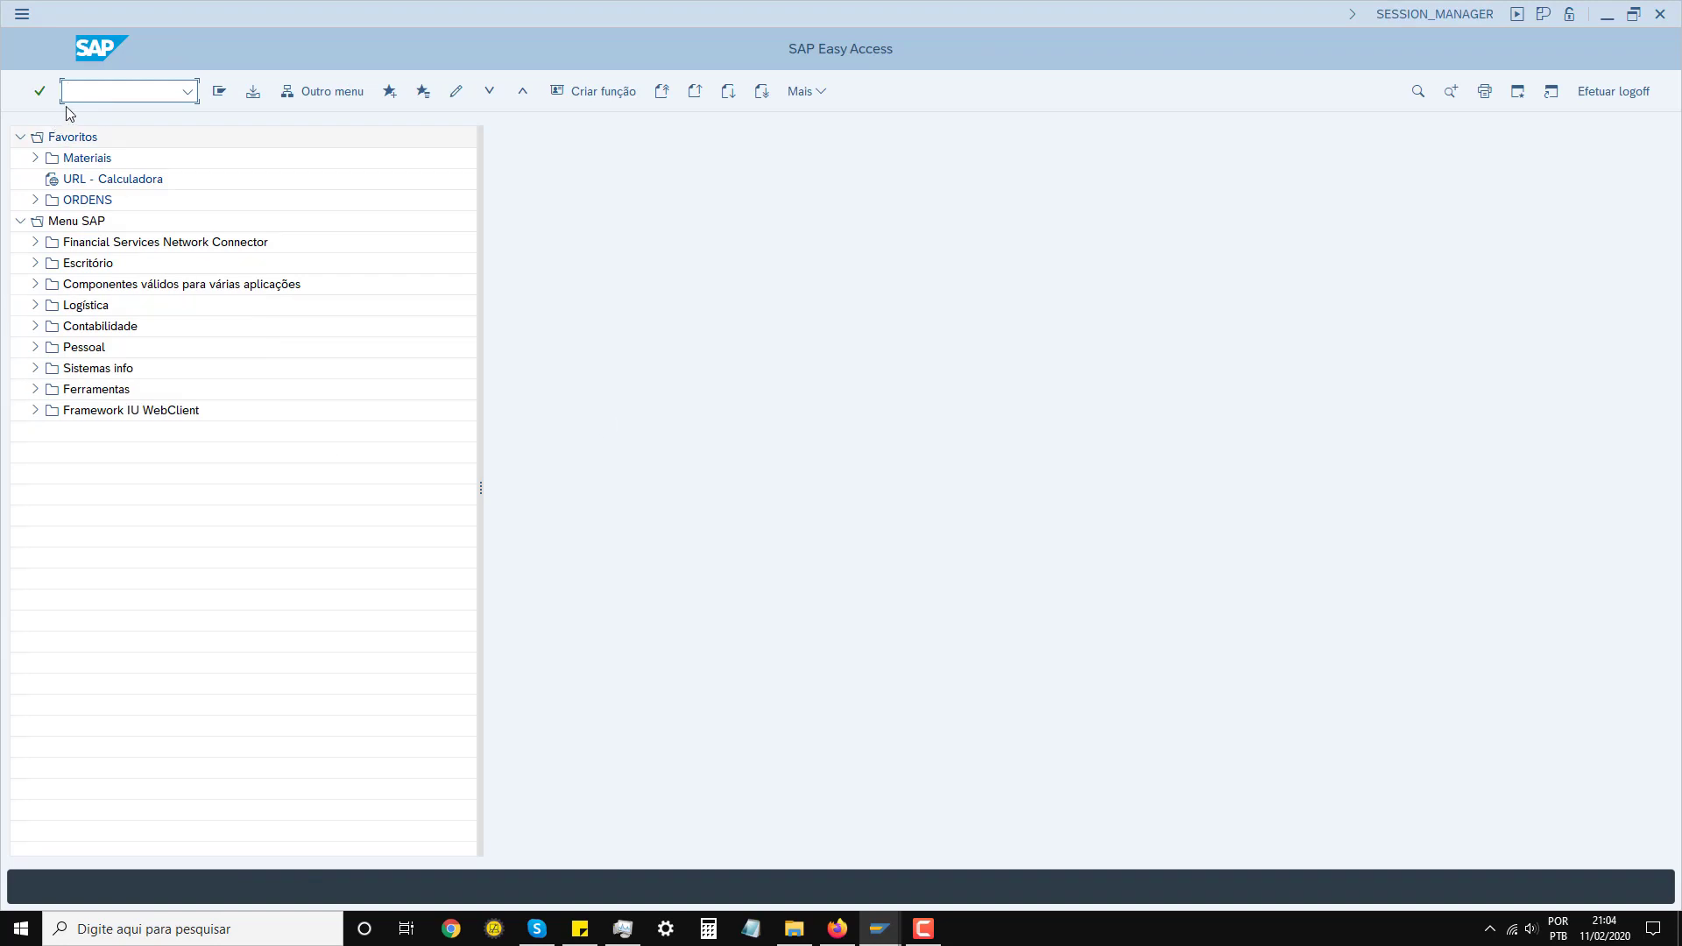
pyautogui.write('QP02')
pyautogui.press('Return')
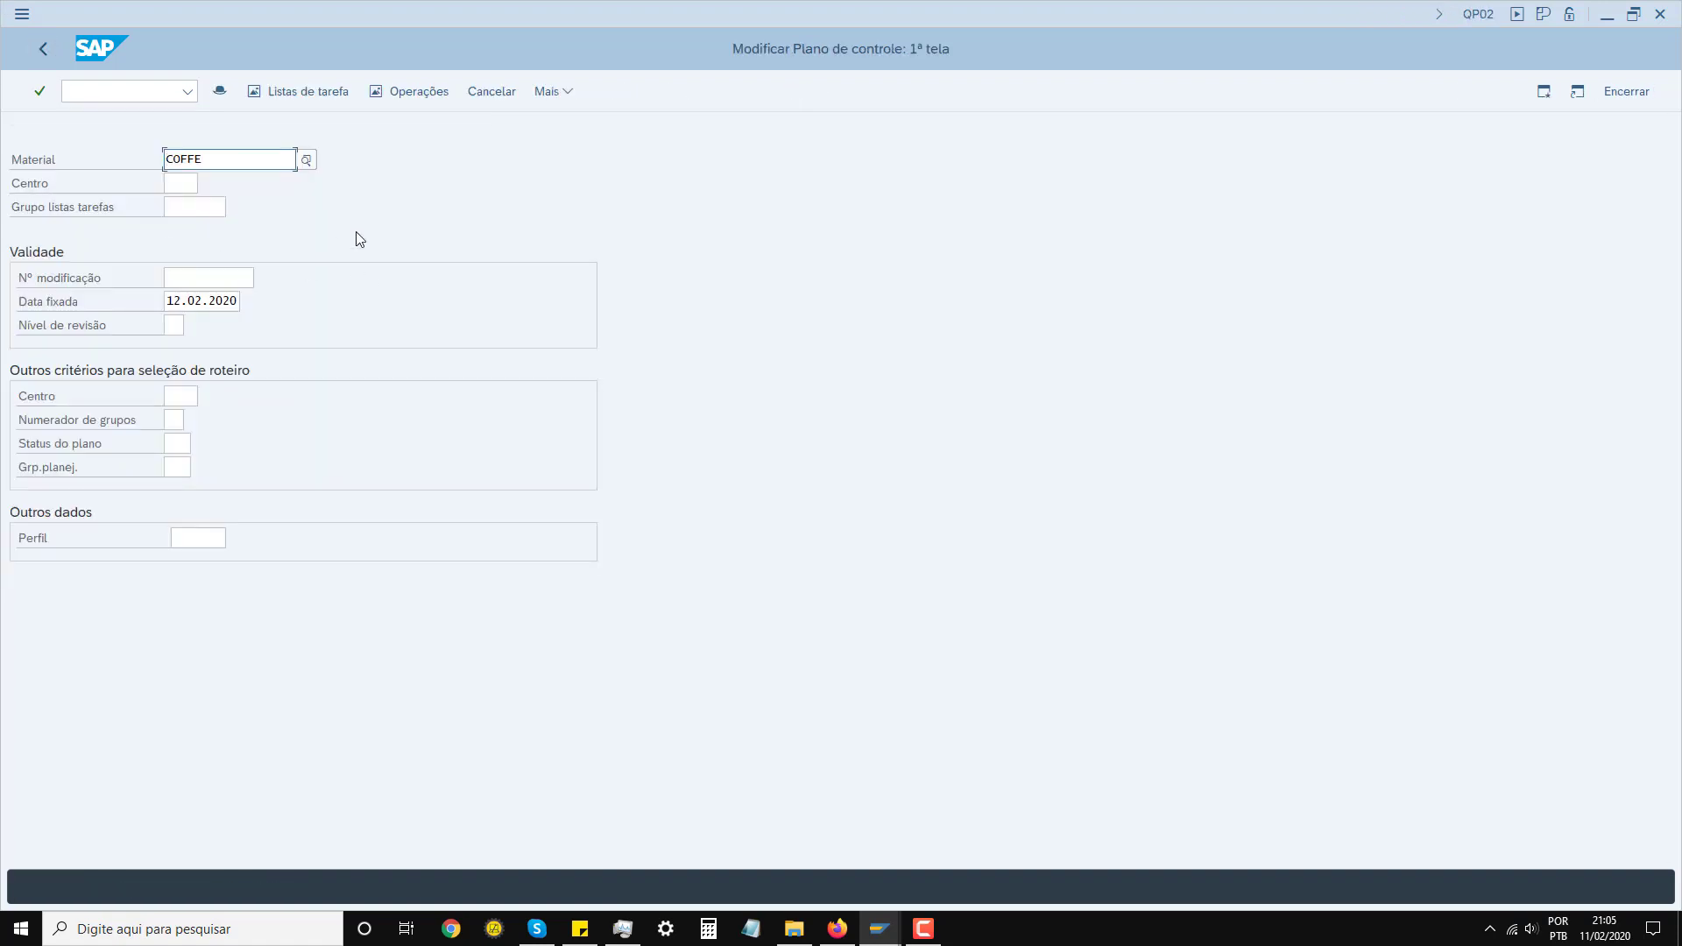
# Set the inspection plan's Centro to 3100 for material COFFE
pyautogui.press('Tab')
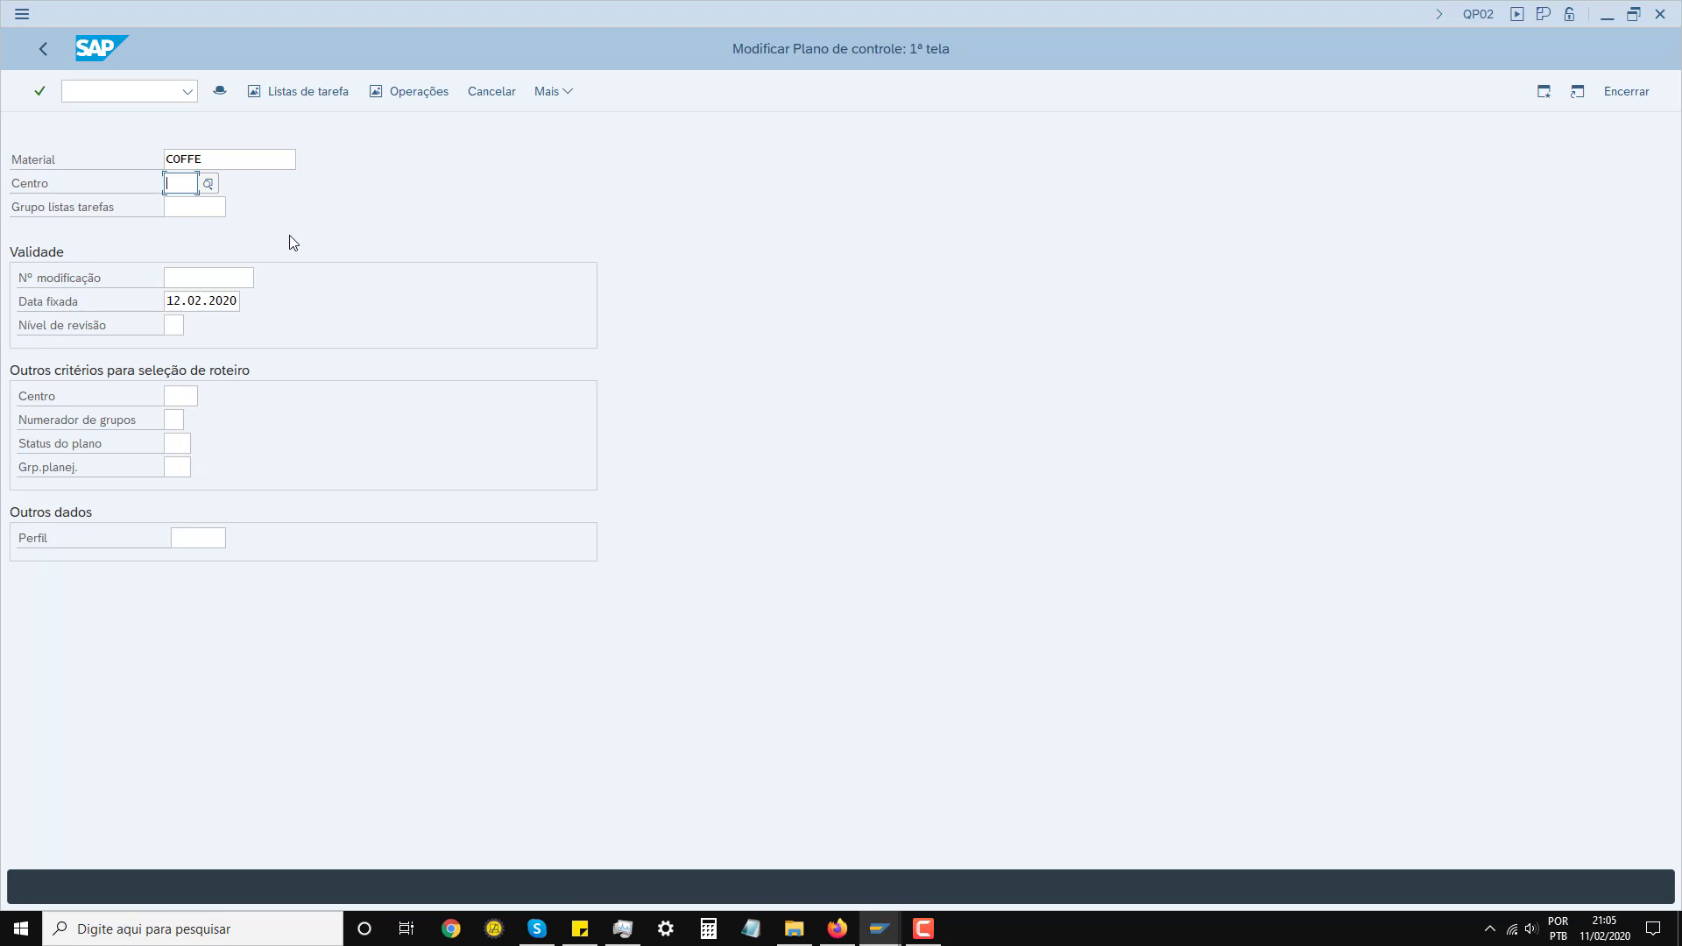
pyautogui.write('3100')
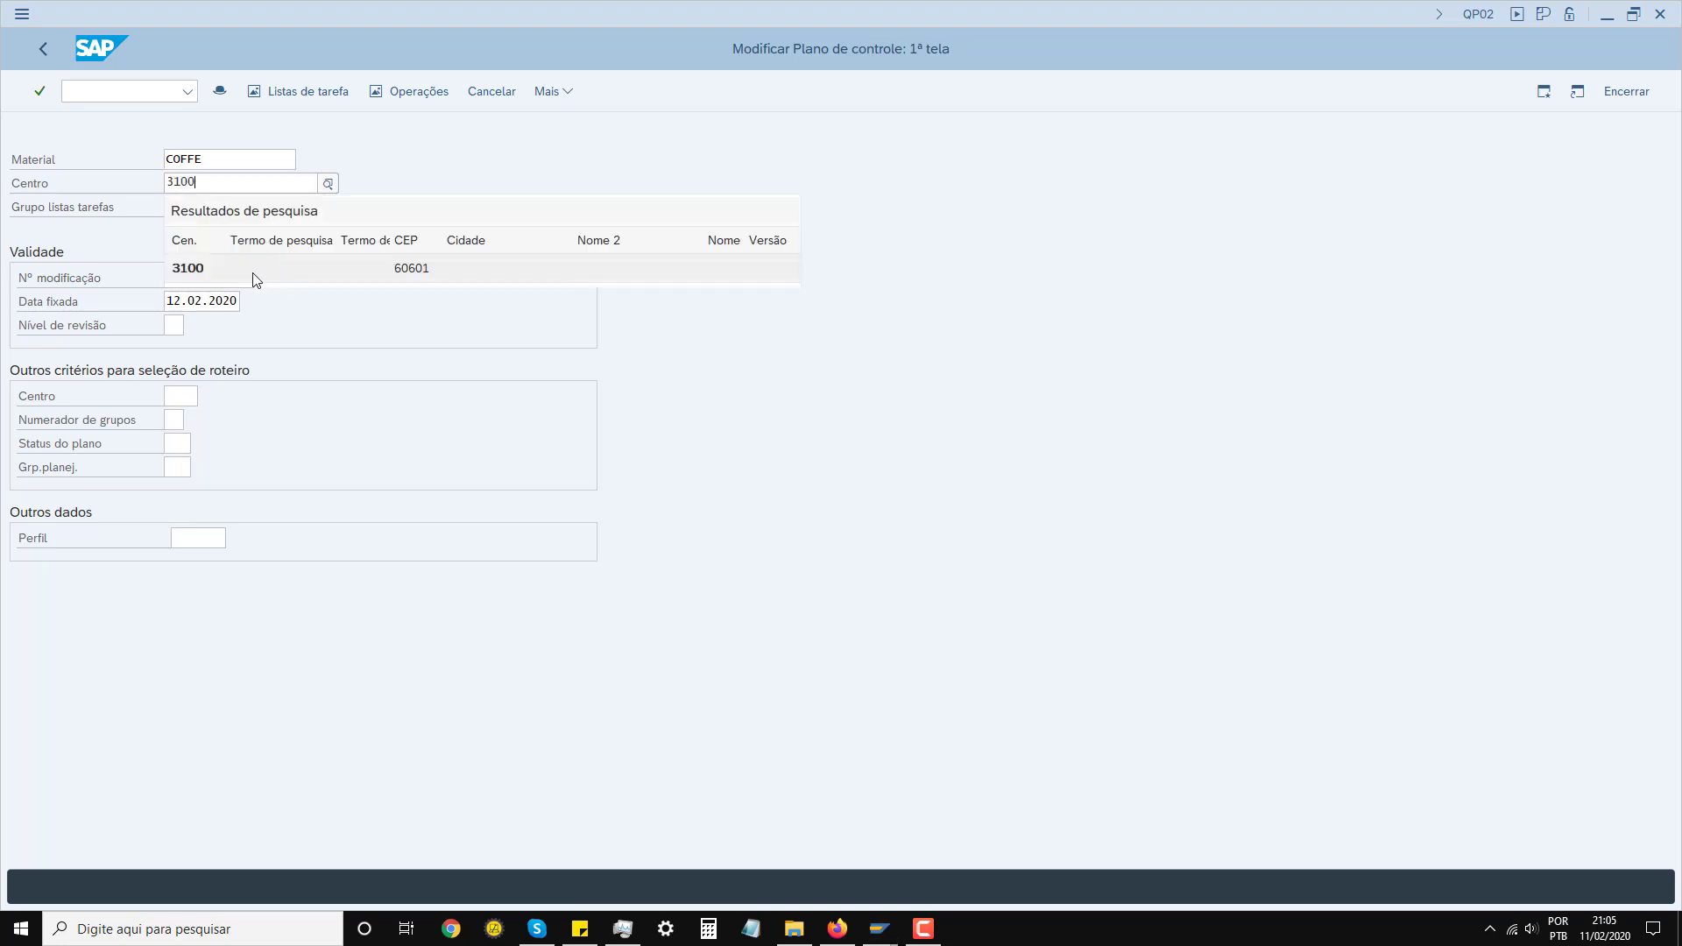
pyautogui.click(230, 272)
# Try to open the inspection plan of material COFFE and request the details of the error message
pyautogui.click(39, 92)
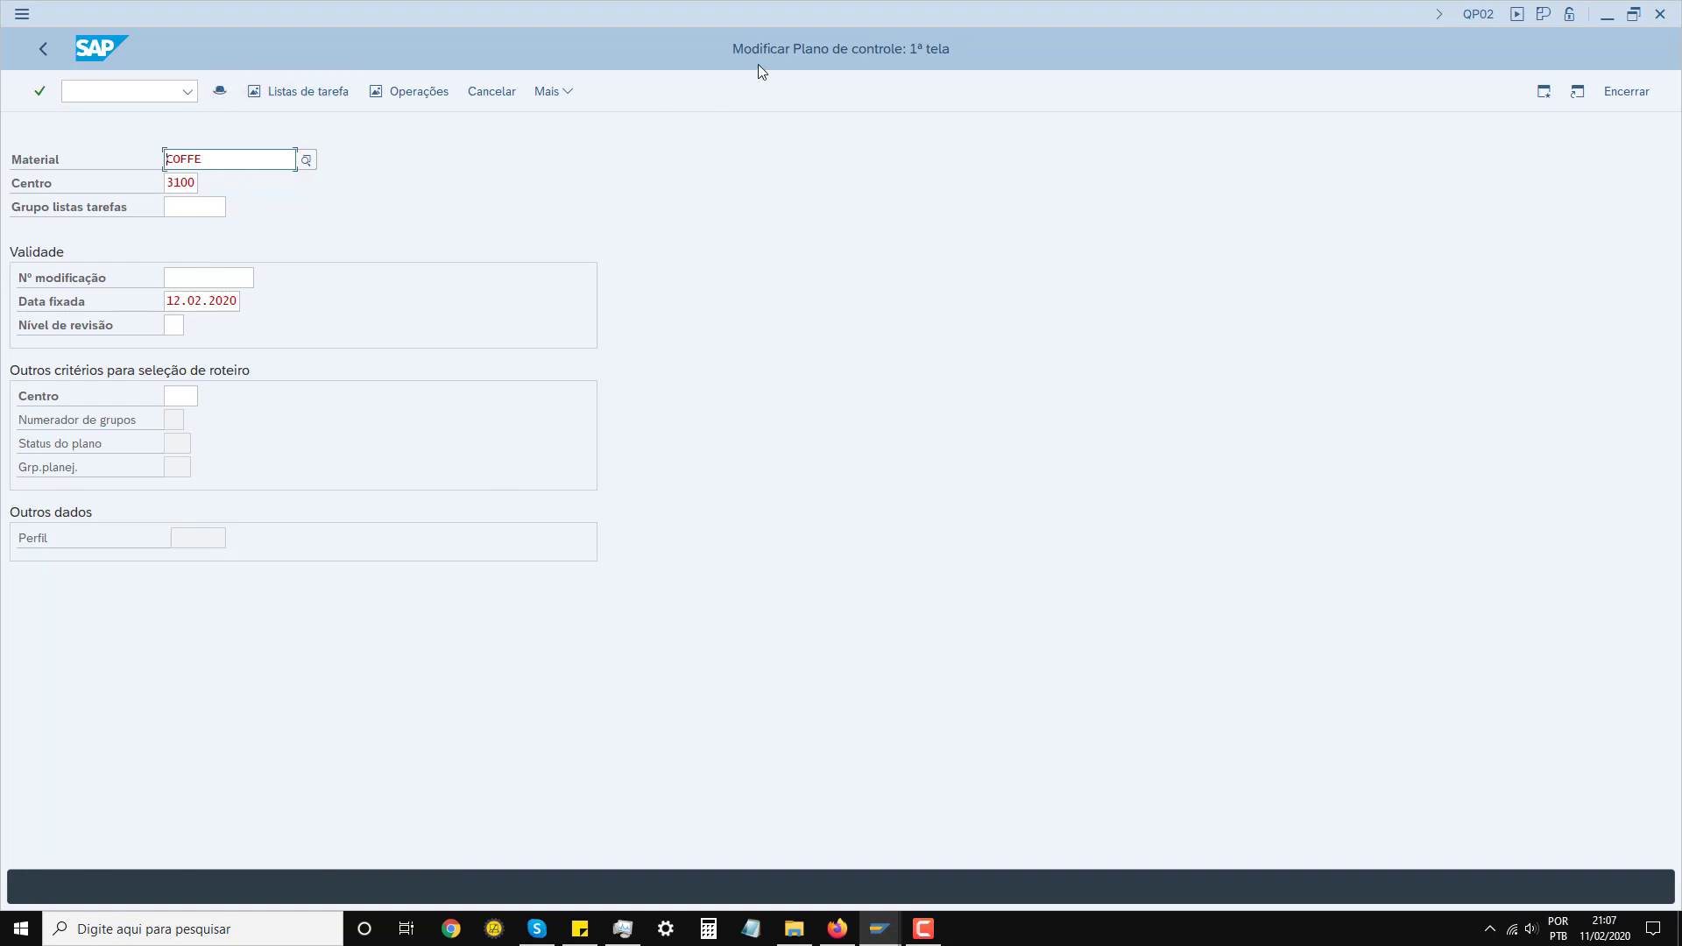
pyautogui.click(220, 91)
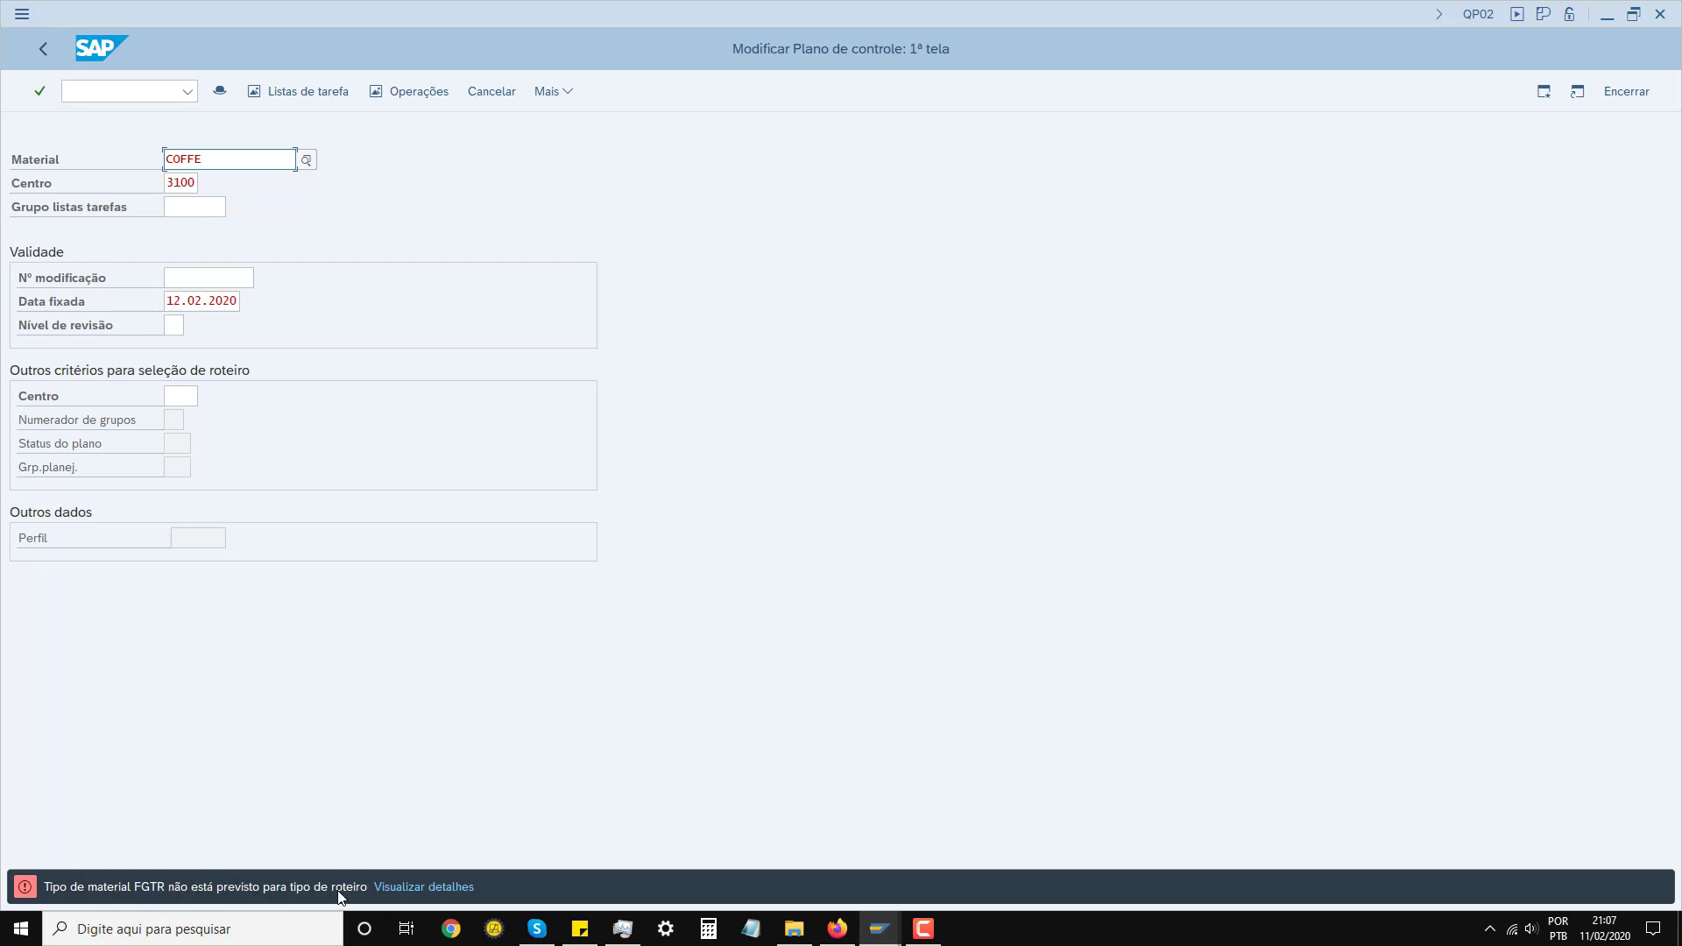
pyautogui.click(430, 888)
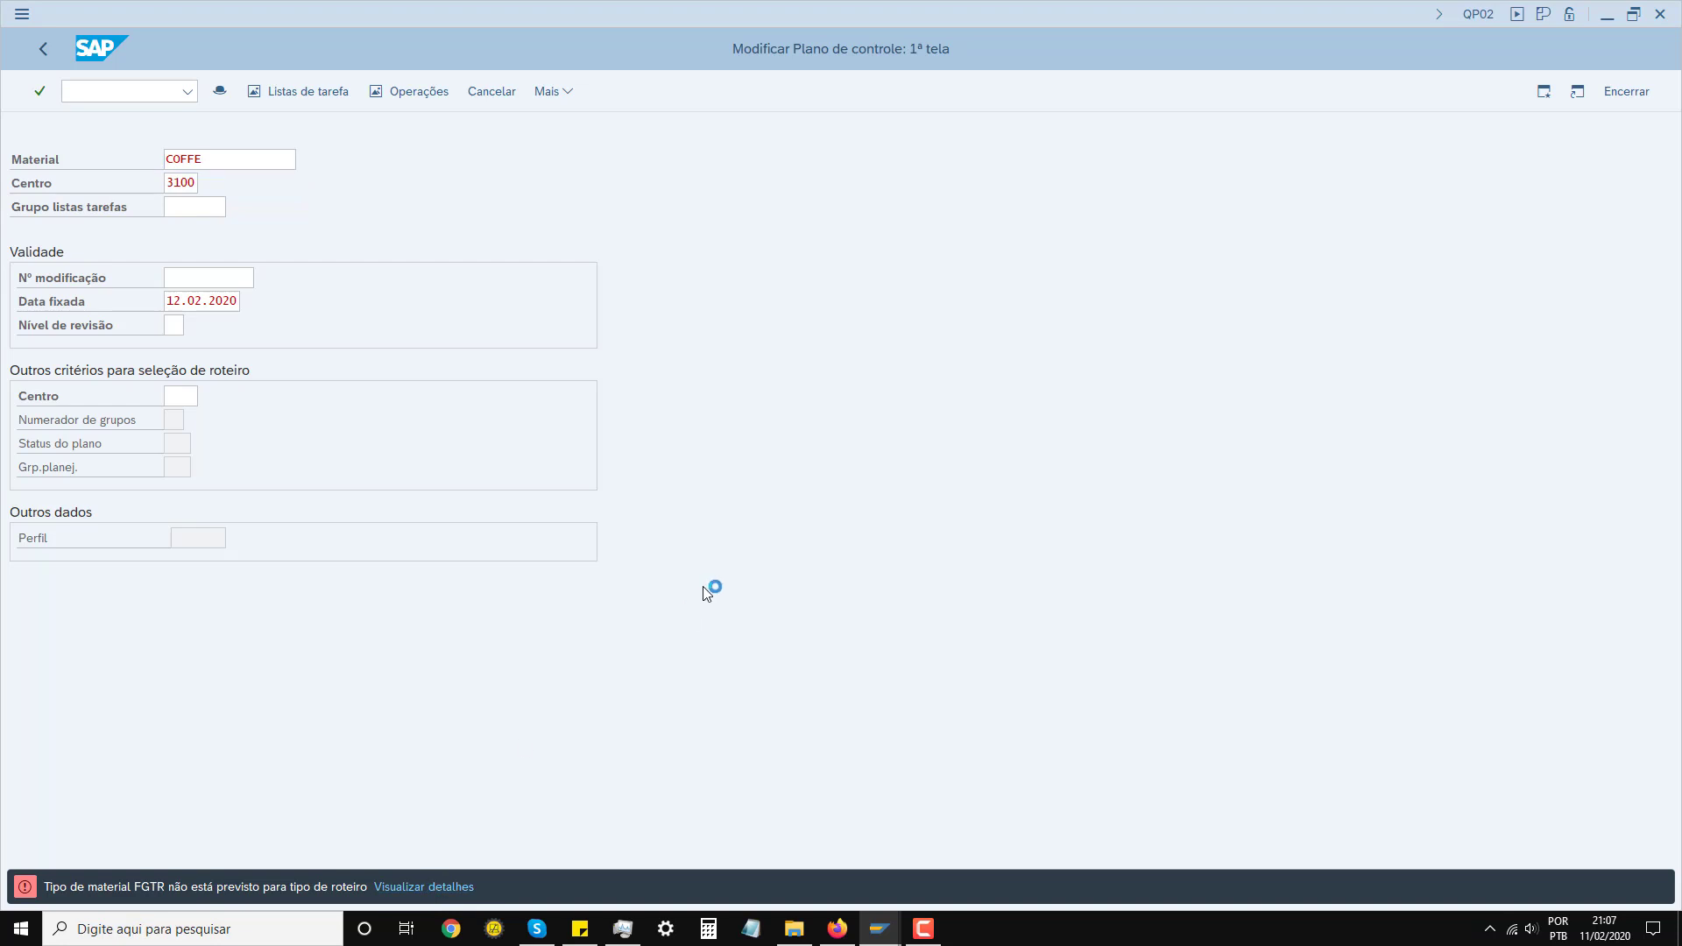